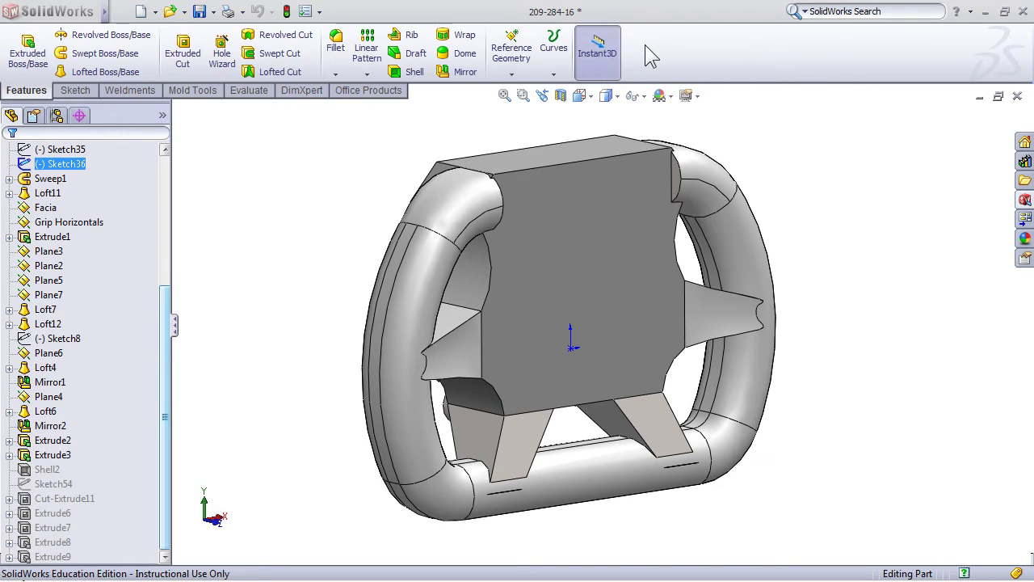
# Enable the Web toolbar and start a Draft Analysis of the steering wheel
pyautogui.rightClick(651, 57)
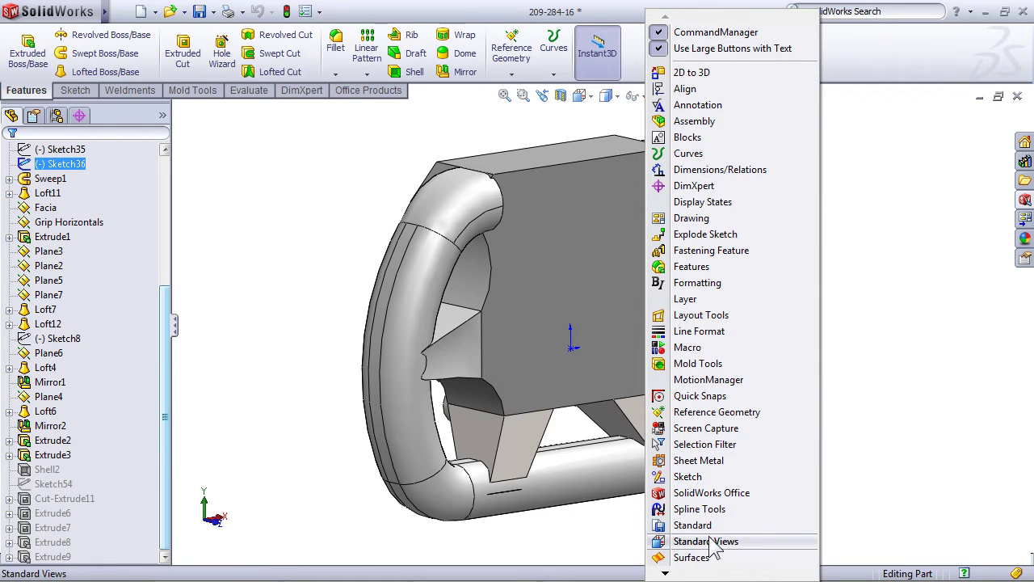
pyautogui.moveTo(680, 575)
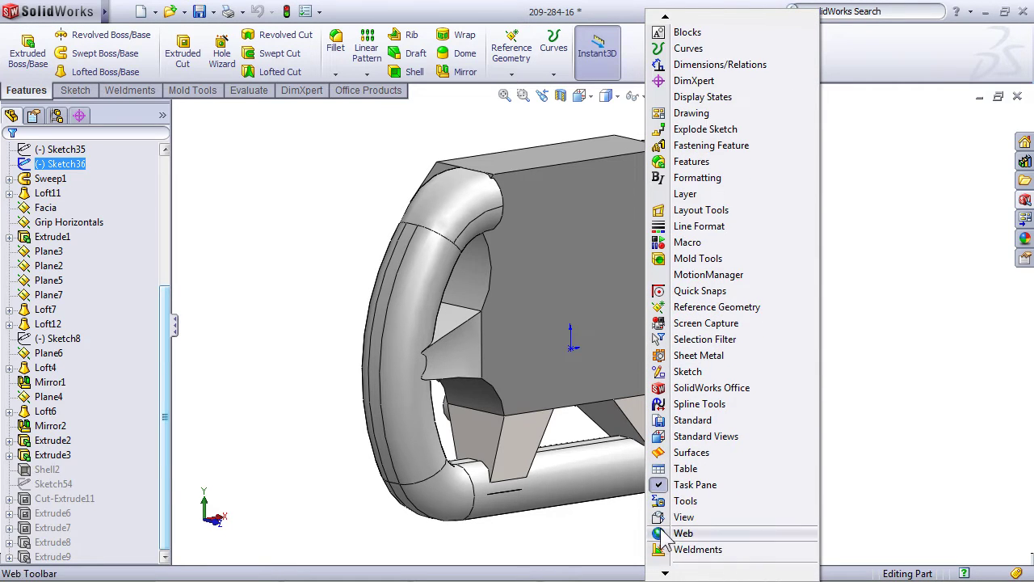
pyautogui.click(678, 529)
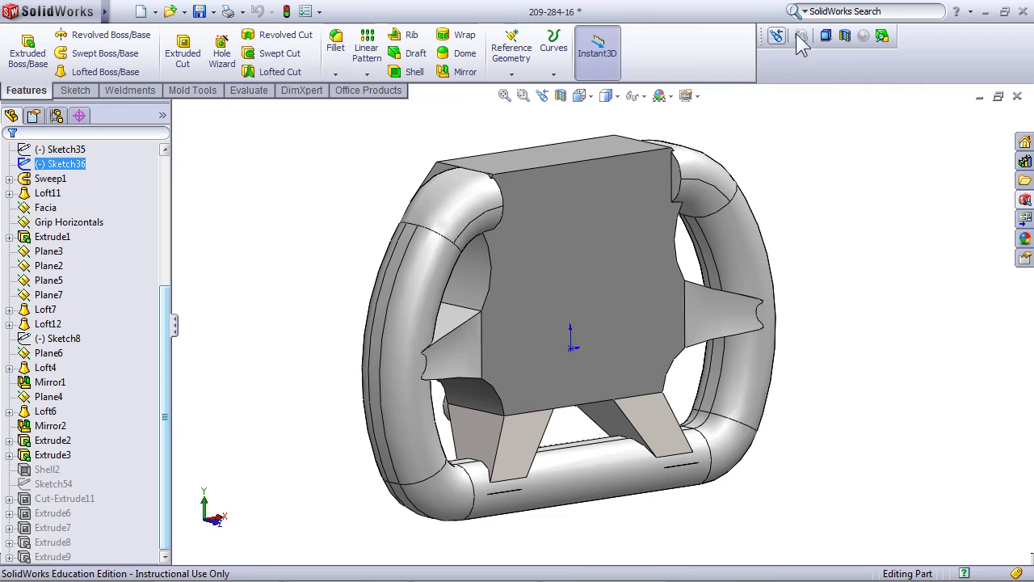
pyautogui.click(877, 39)
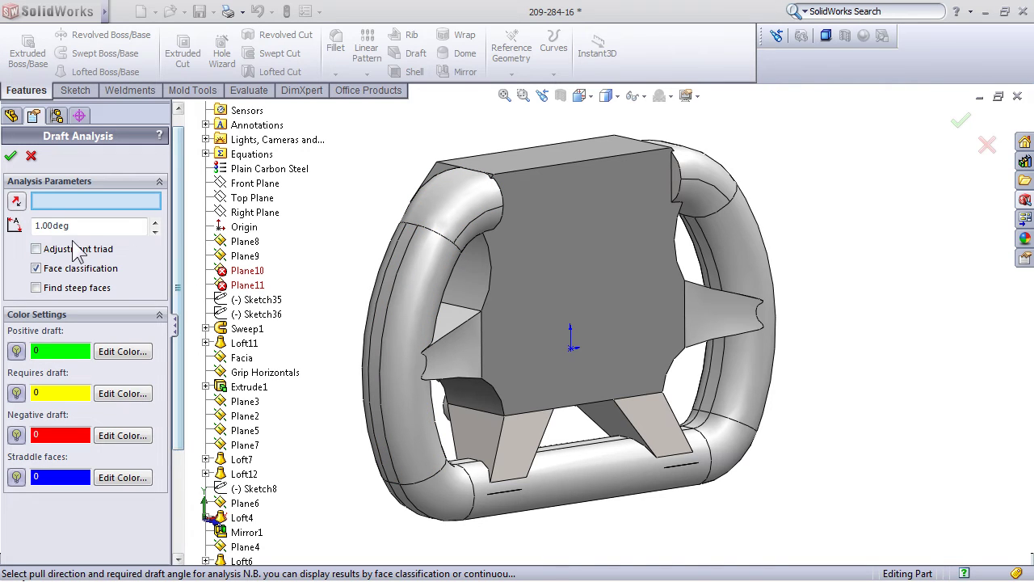
# Run a 1° draft analysis along Front Plane, review the 12 positive, 36 requires-draft and 20 negative counts, and accept
pyautogui.click(247, 184)
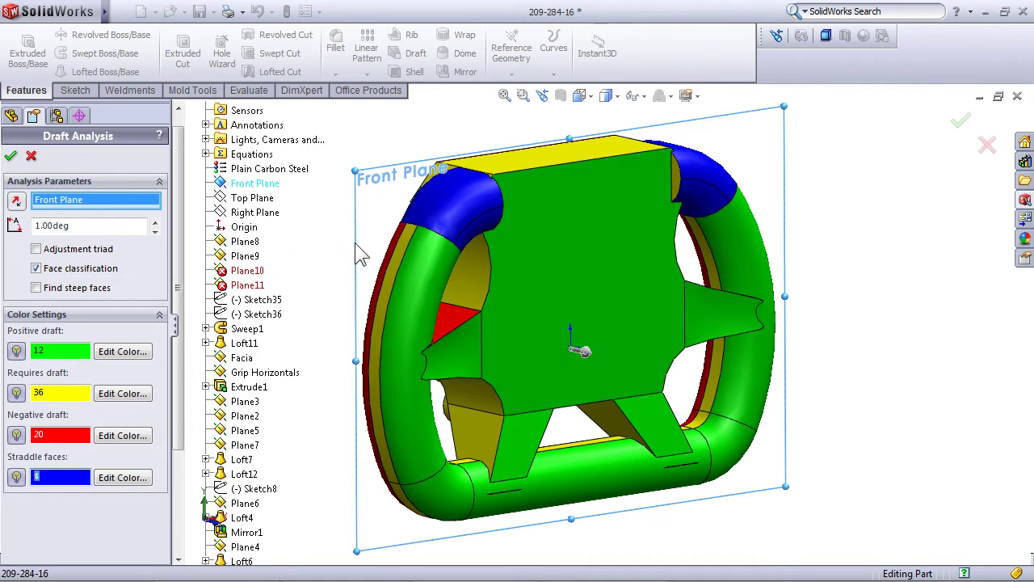
pyautogui.doubleClick(62, 352)
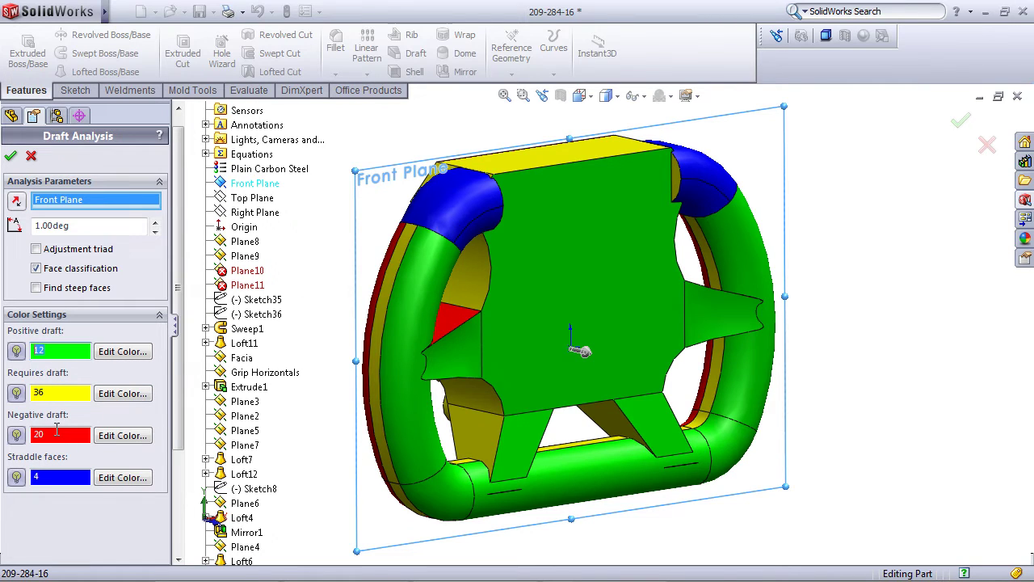
pyautogui.moveTo(57, 433); pyautogui.dragTo(29, 434)
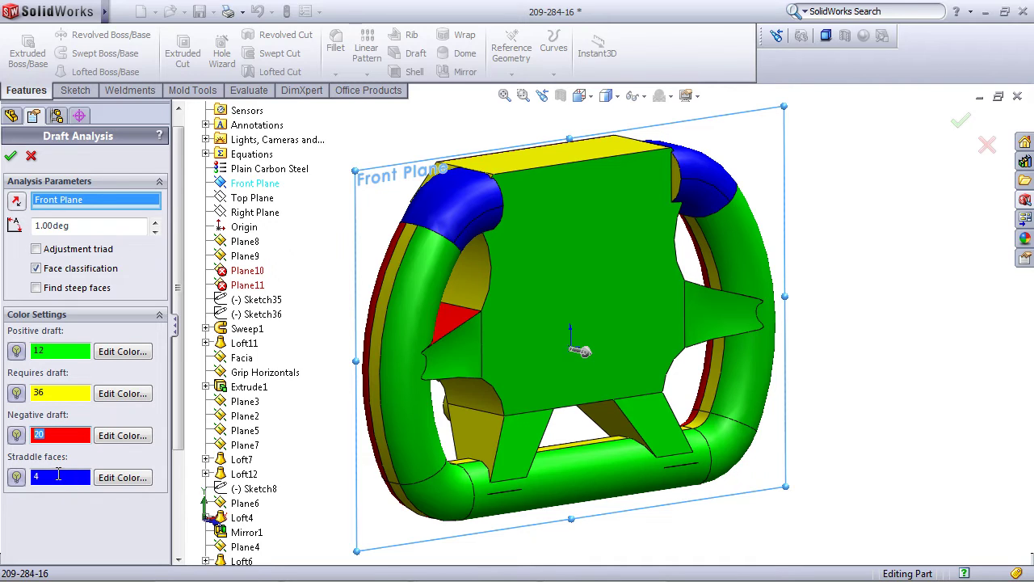
pyautogui.moveTo(57, 392); pyautogui.dragTo(29, 392)
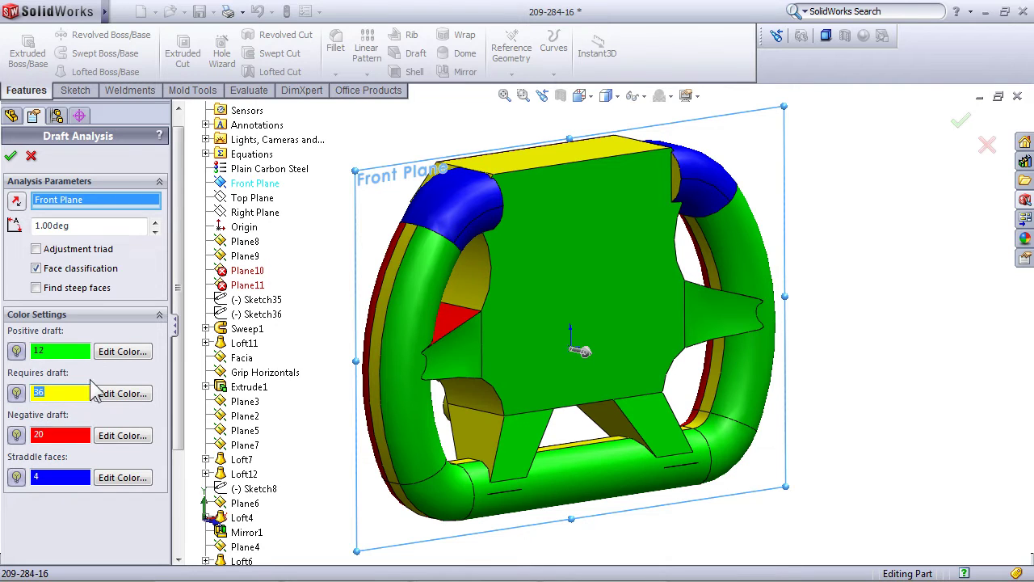
pyautogui.moveTo(476, 442); pyautogui.dragTo(609, 332, button='middle')
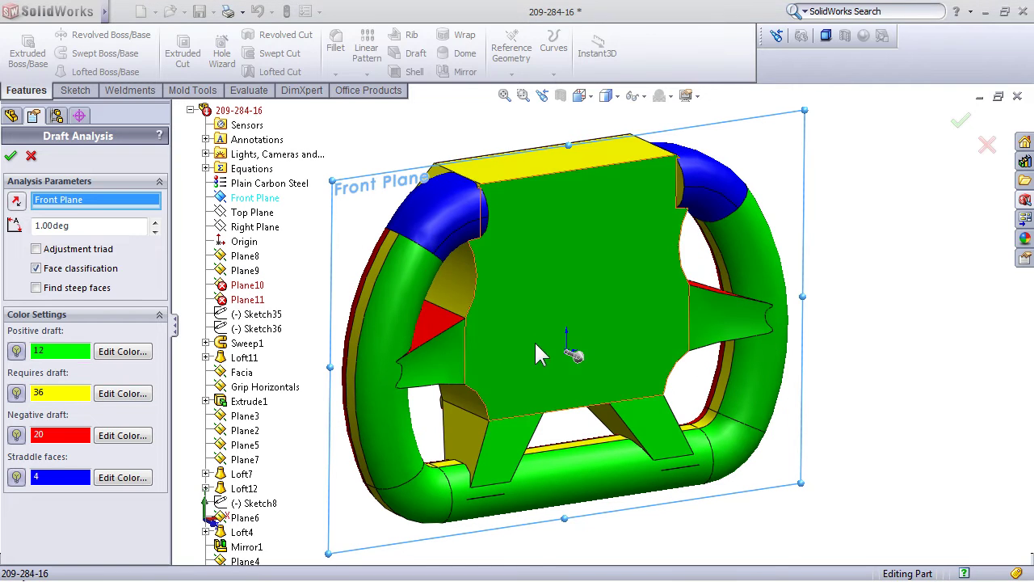
pyautogui.moveTo(528, 323); pyautogui.dragTo(547, 202, button='middle')
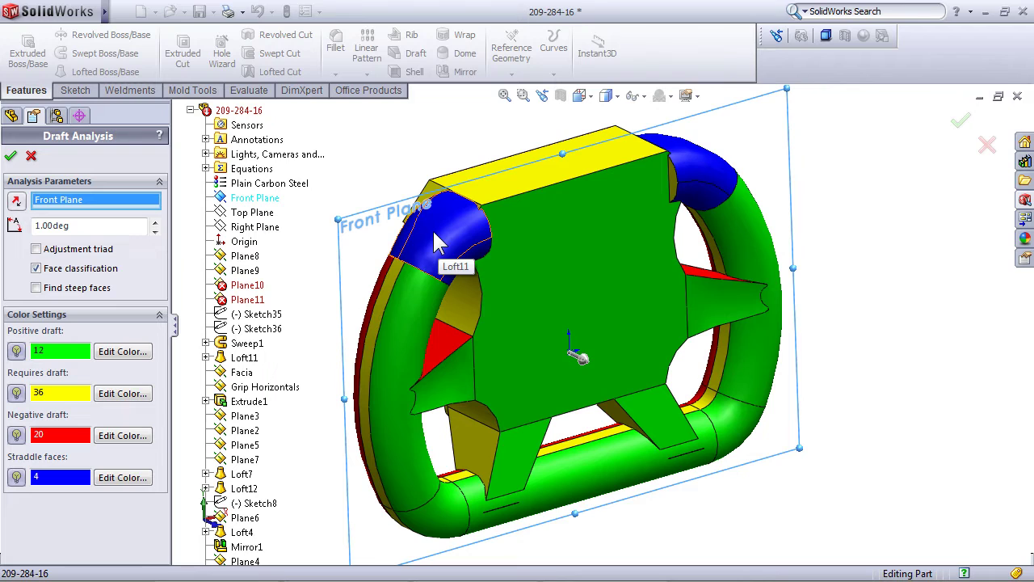
pyautogui.press('Return')
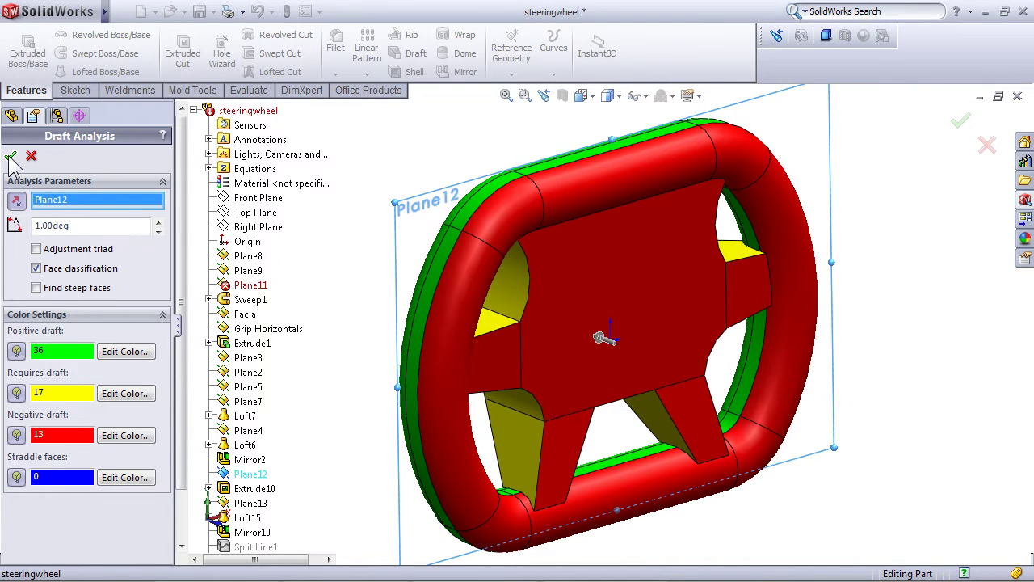
# Accept the Plane12 draft analysis and rotate the wheel to check the coloured faces
pyautogui.click(11, 157)
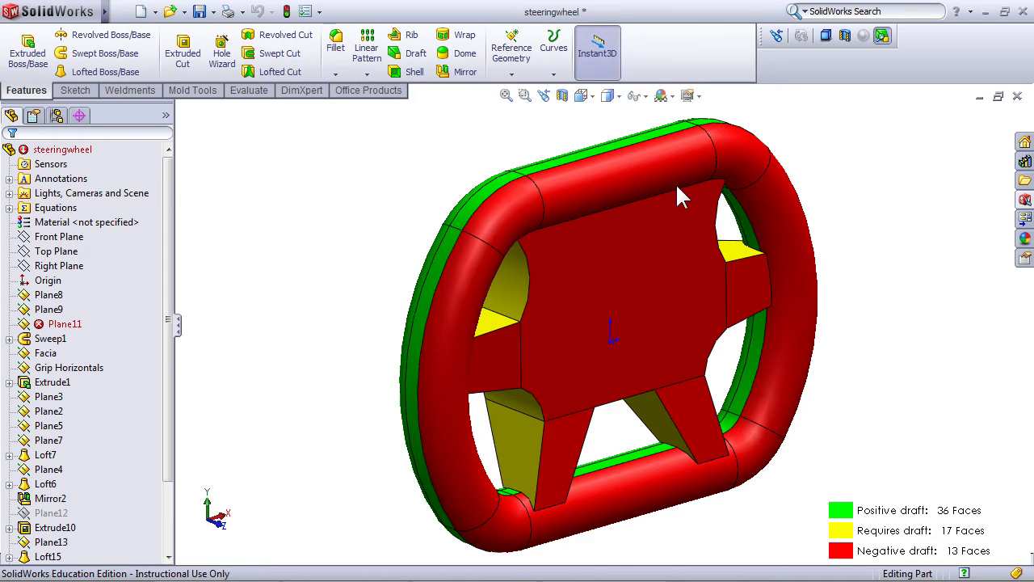
pyautogui.press('Right')
pyautogui.press('Right')
pyautogui.press('Right')
pyautogui.press('Right')
pyautogui.press('Right')
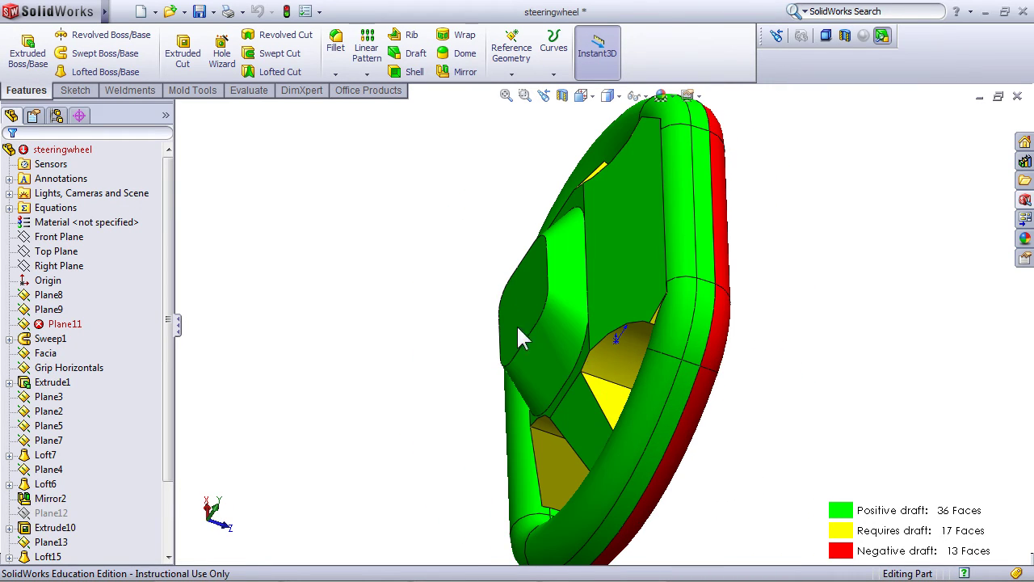
pyautogui.moveTo(755, 266); pyautogui.dragTo(832, 484, button='middle')
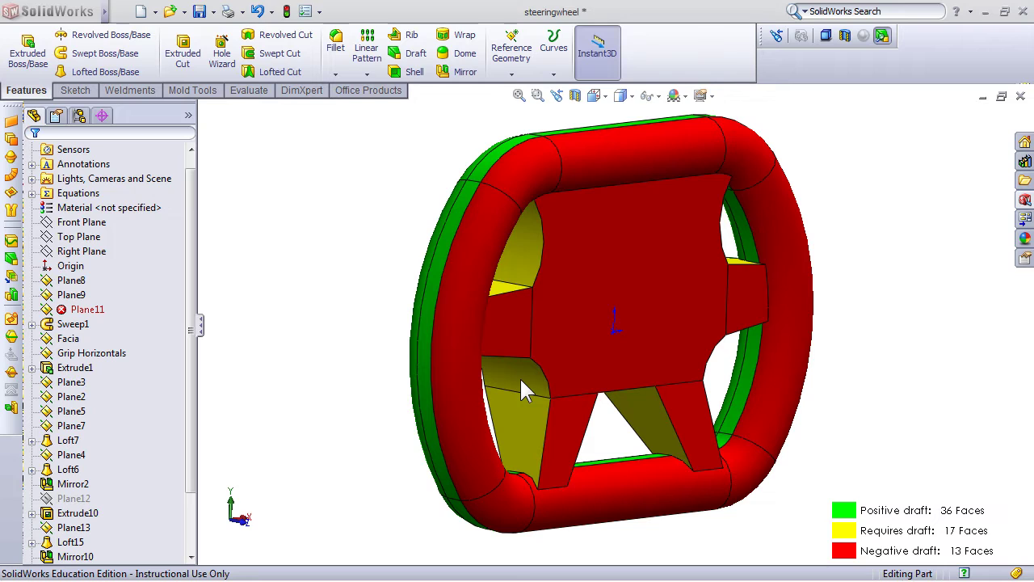
pyautogui.click(523, 379)
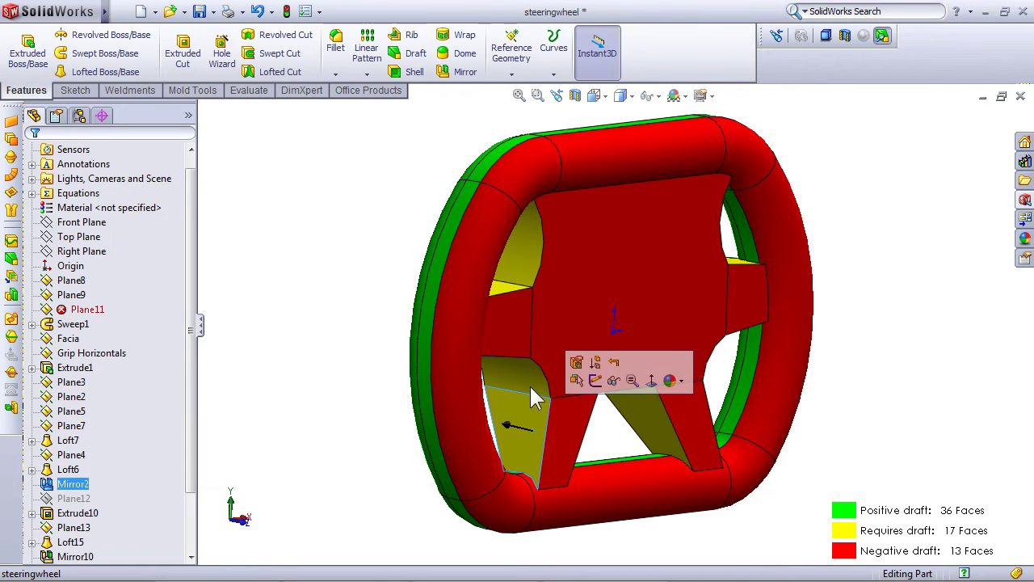
pyautogui.click(315, 332)
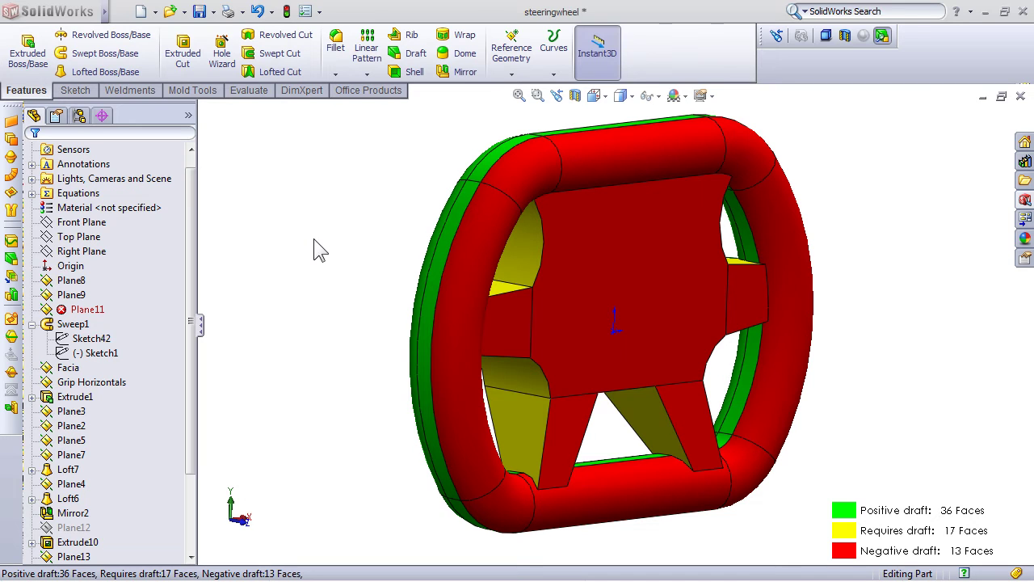
pyautogui.click(91, 337)
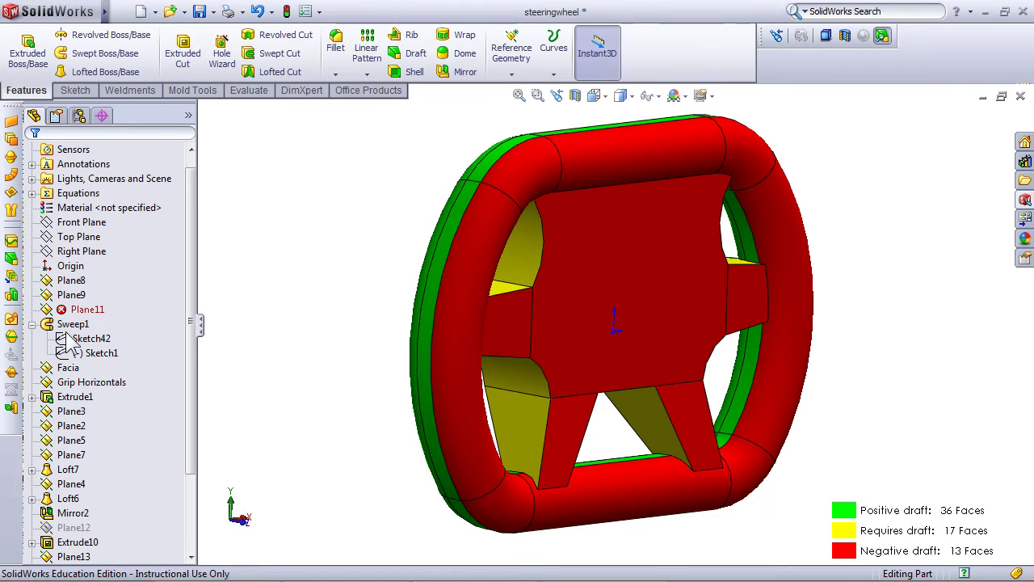
pyautogui.click(80, 311)
pyautogui.click(598, 96)
pyautogui.click(675, 156)
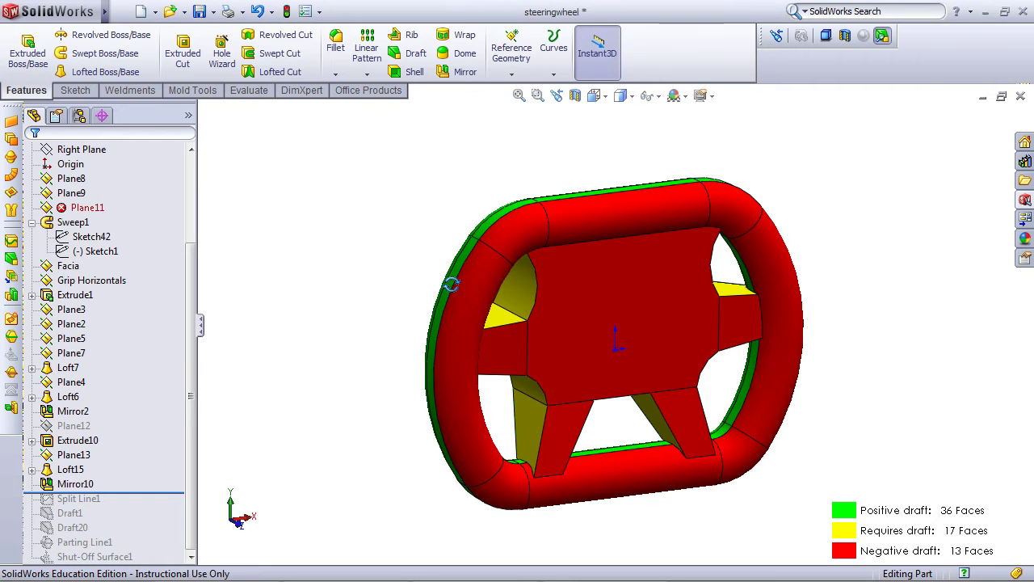
# Orbit and fit the wheel in view, then select the yellow Loft15 and Extrude1 faces
pyautogui.moveTo(455, 287); pyautogui.dragTo(561, 347, button='middle')
pyautogui.scroll(-2, 611, 430)
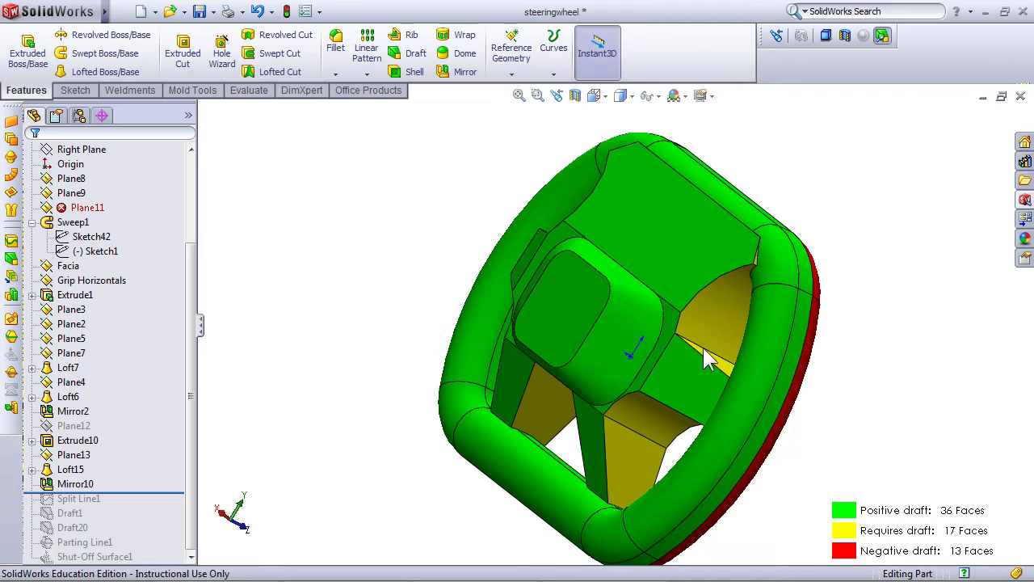
pyautogui.moveTo(806, 275); pyautogui.dragTo(708, 212, button='middle')
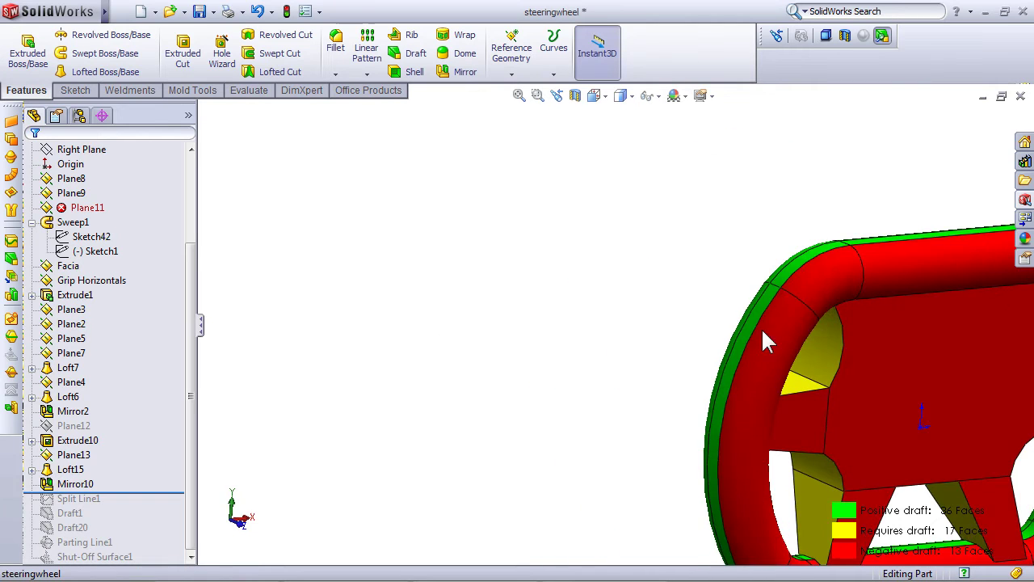
pyautogui.press('f')
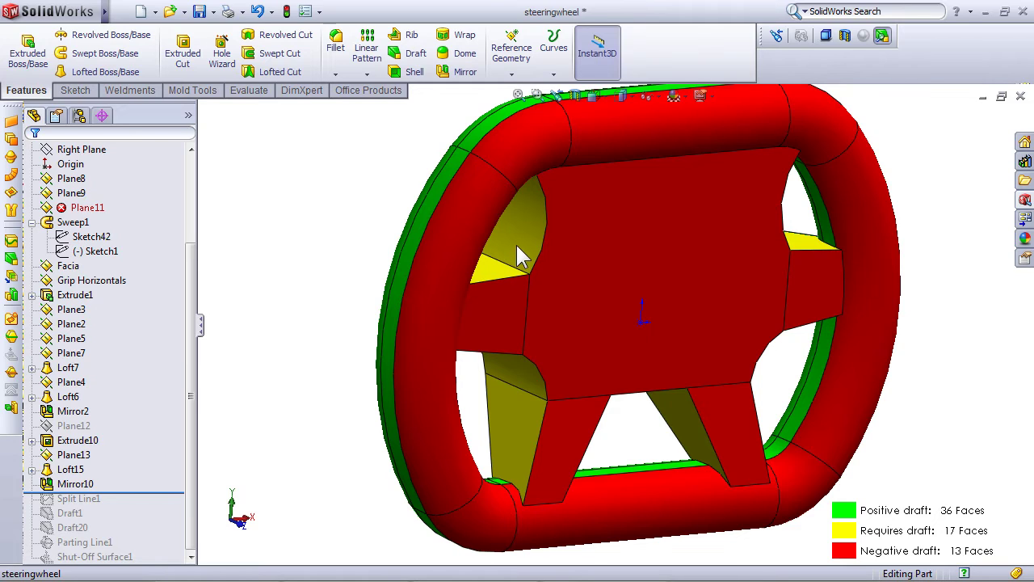
pyautogui.scroll(3, 516, 238)
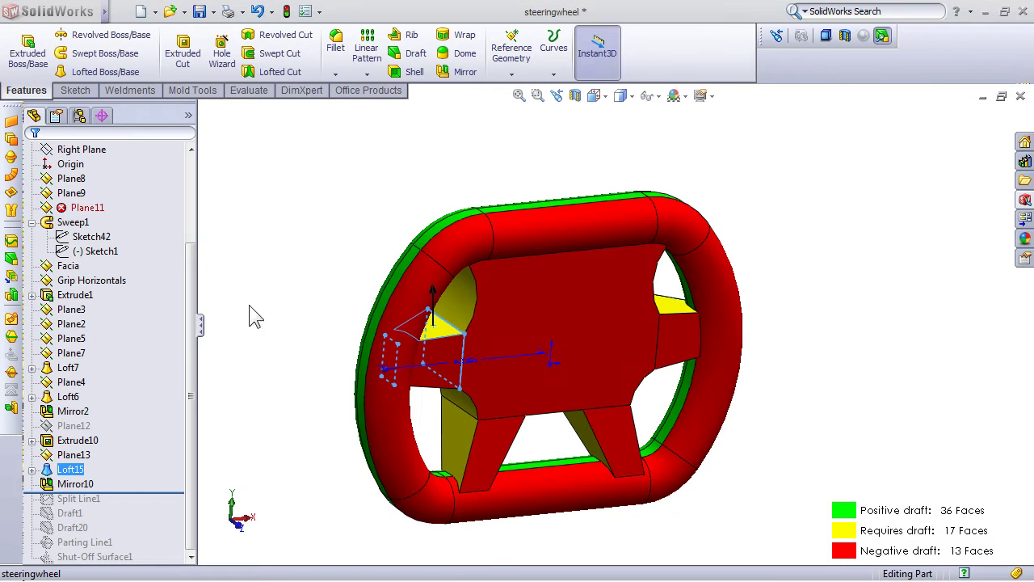
pyautogui.click(442, 333)
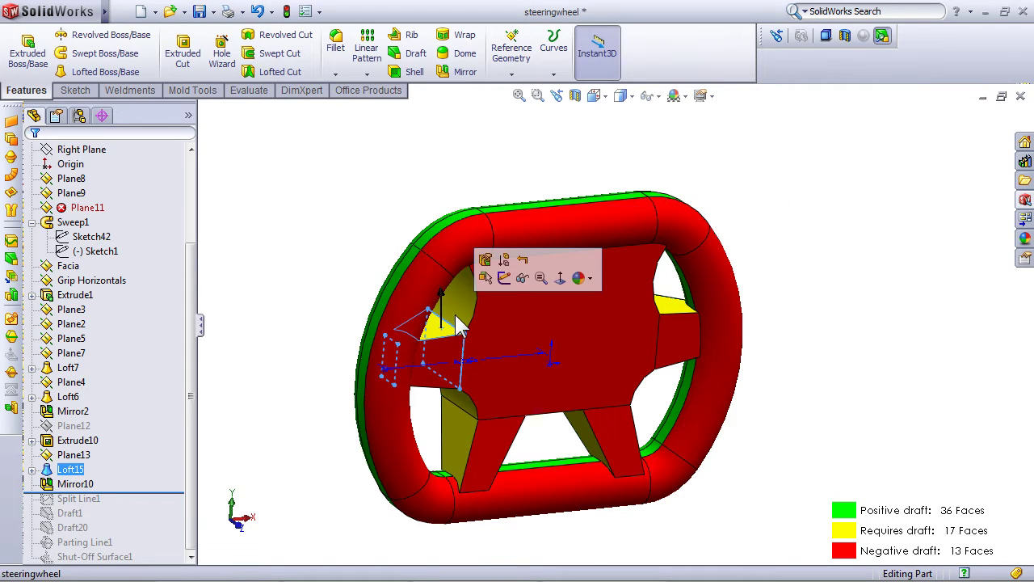
pyautogui.click(456, 317)
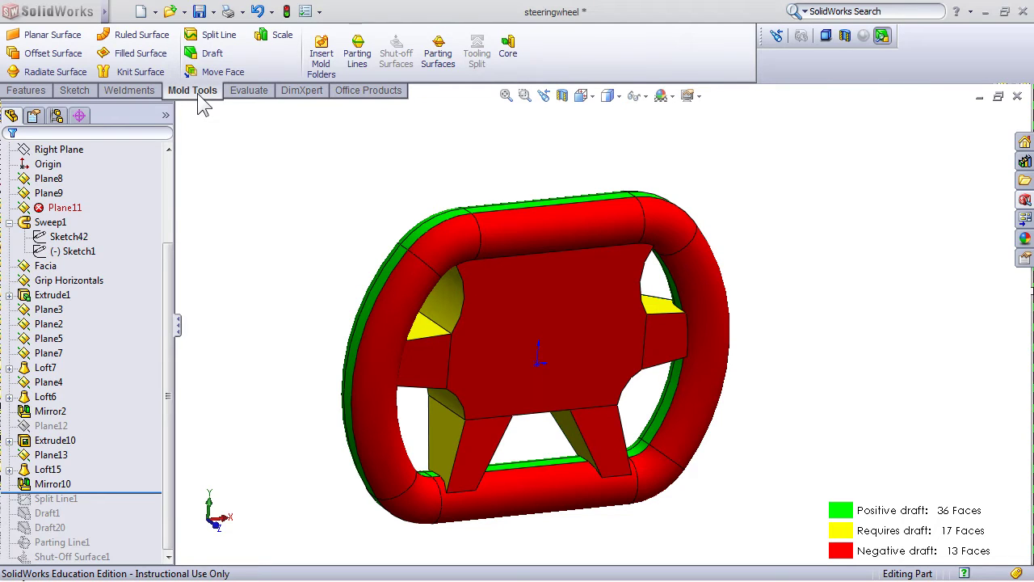
# Start an intersection Split Line using Plane12 as the splitting tool
pyautogui.click(206, 38)
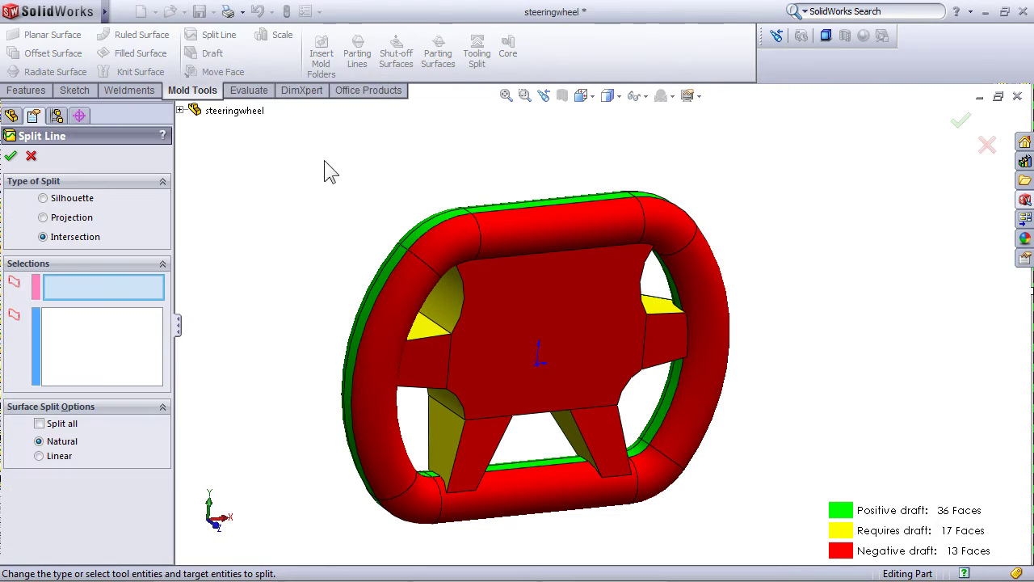
pyautogui.click(181, 110)
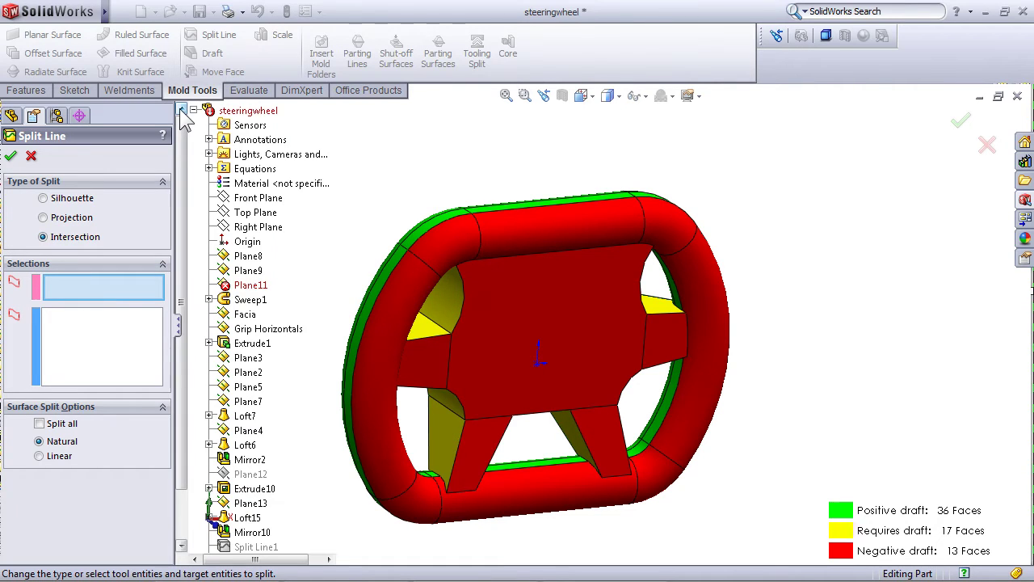
pyautogui.scroll(-2, 246, 379)
pyautogui.click(250, 415)
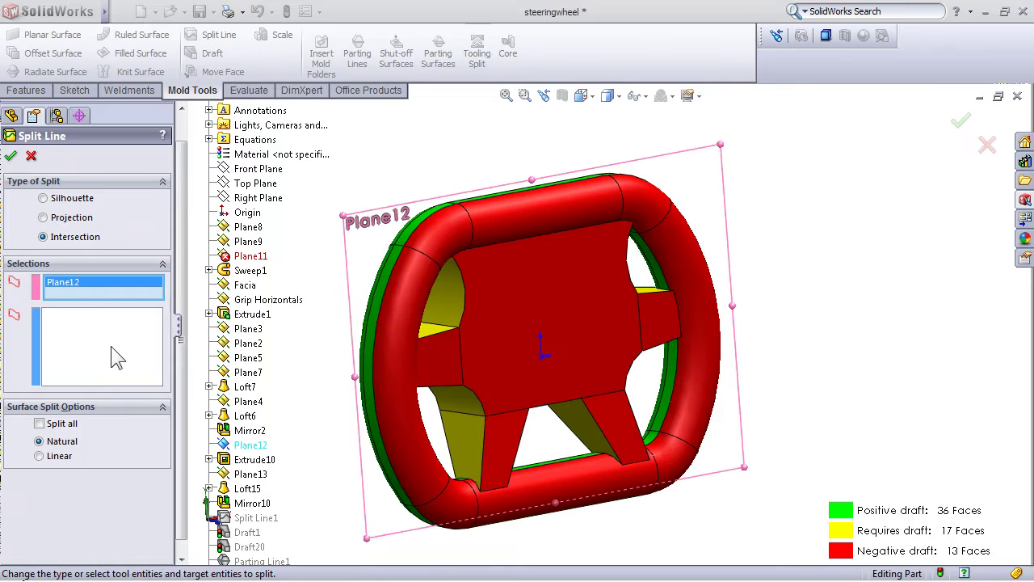
# Select the yellow spoke faces on both sides of the wheel as faces to split
pyautogui.click(152, 350)
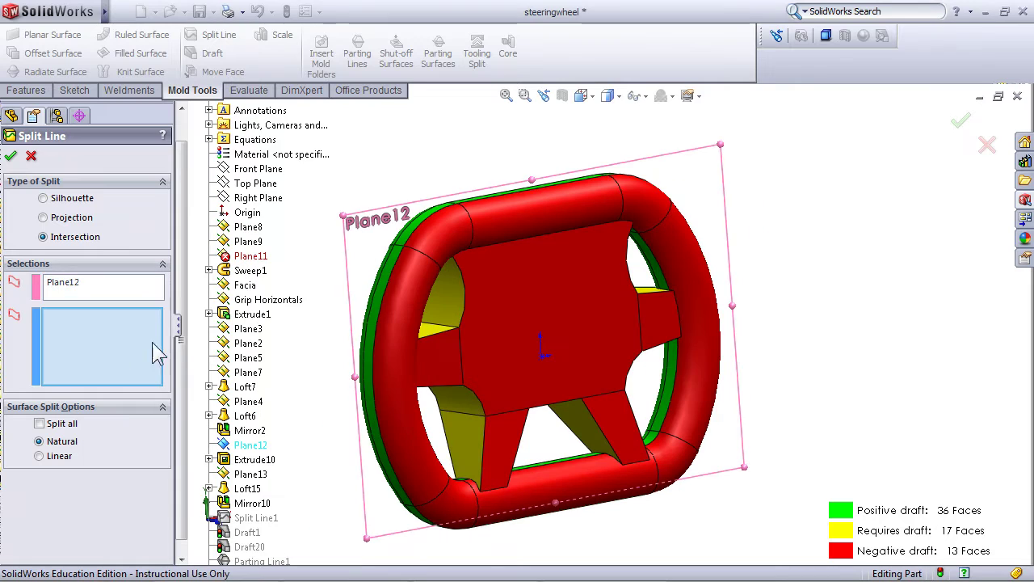
pyautogui.click(456, 300)
pyautogui.click(435, 331)
pyautogui.click(470, 394)
pyautogui.click(463, 443)
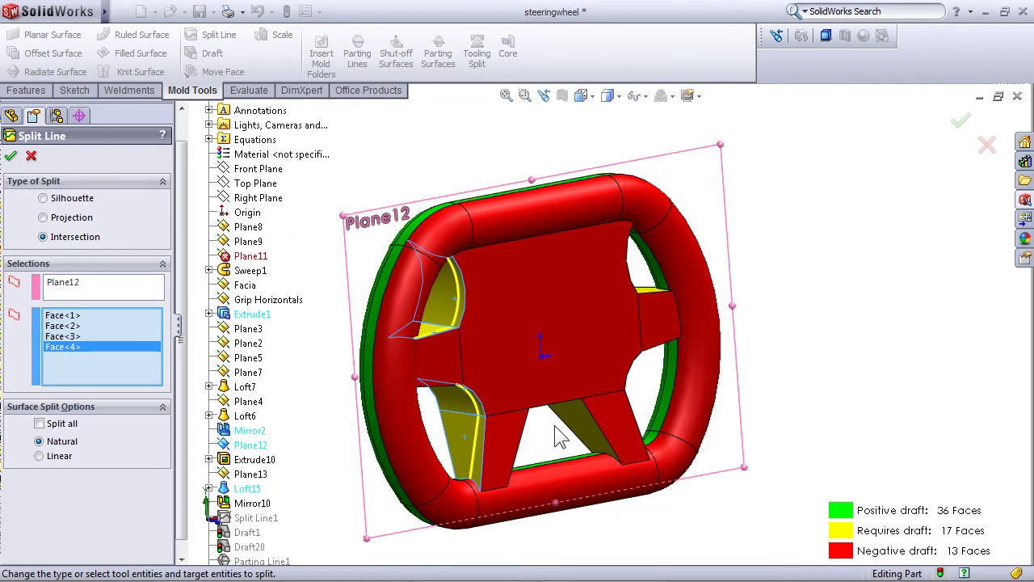
pyautogui.click(557, 425)
pyautogui.moveTo(659, 375); pyautogui.dragTo(566, 370, button='middle')
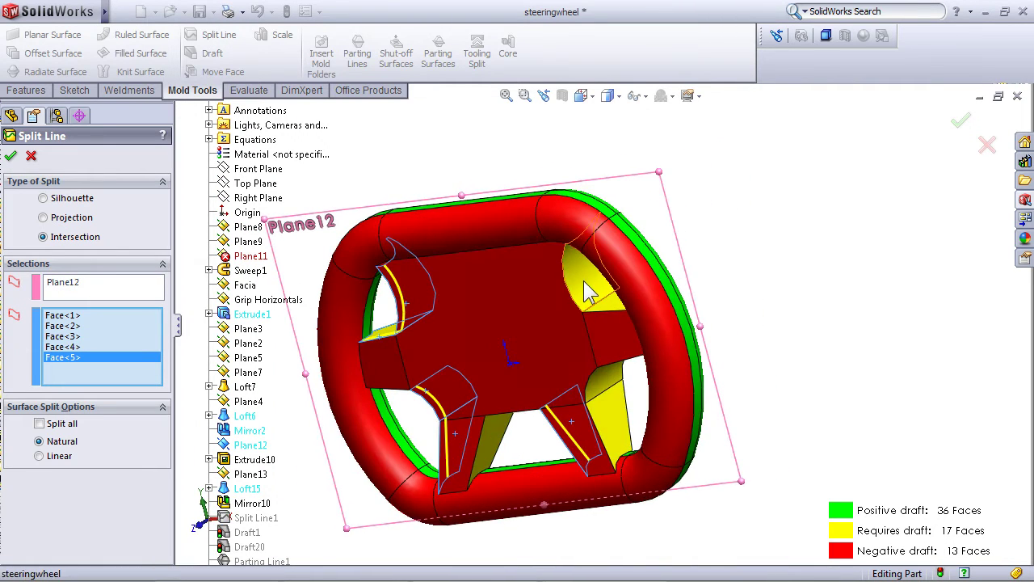
pyautogui.click(596, 309)
pyautogui.click(612, 328)
pyautogui.click(614, 412)
pyautogui.click(610, 313)
pyautogui.click(610, 313)
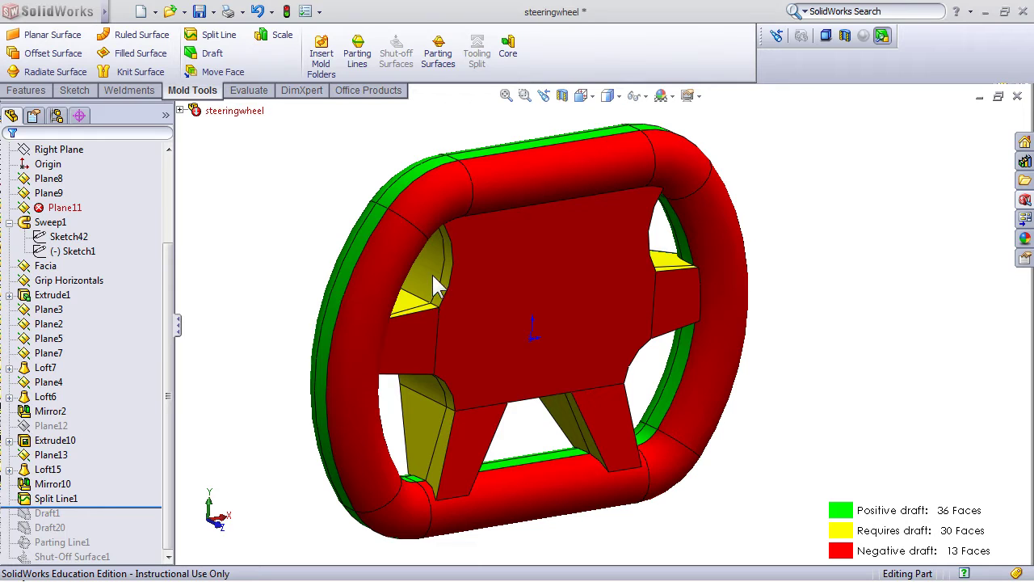
# Open Draft in DraftXpert mode with Plane12 as the neutral plane
pyautogui.click(198, 52)
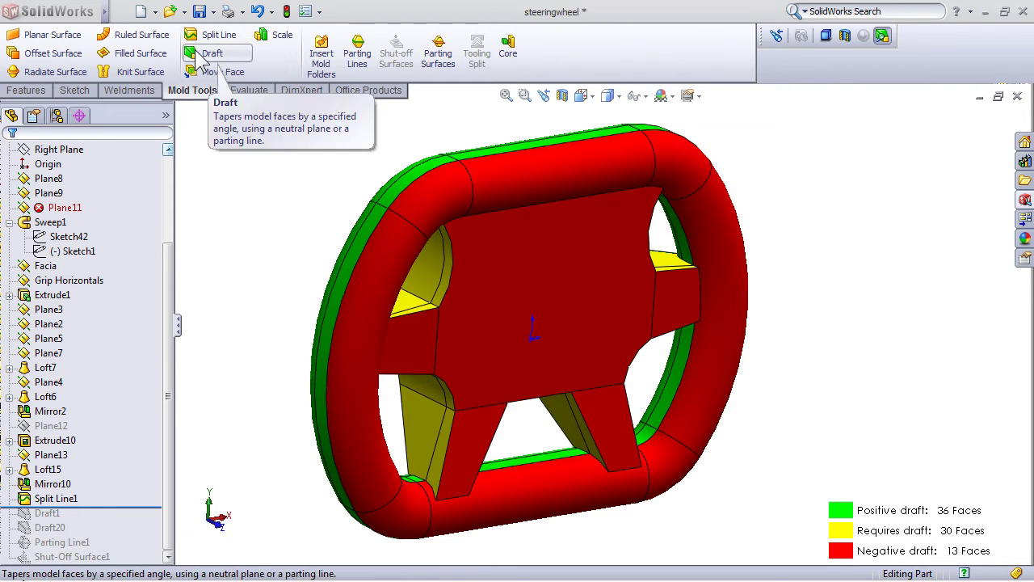
pyautogui.click(199, 55)
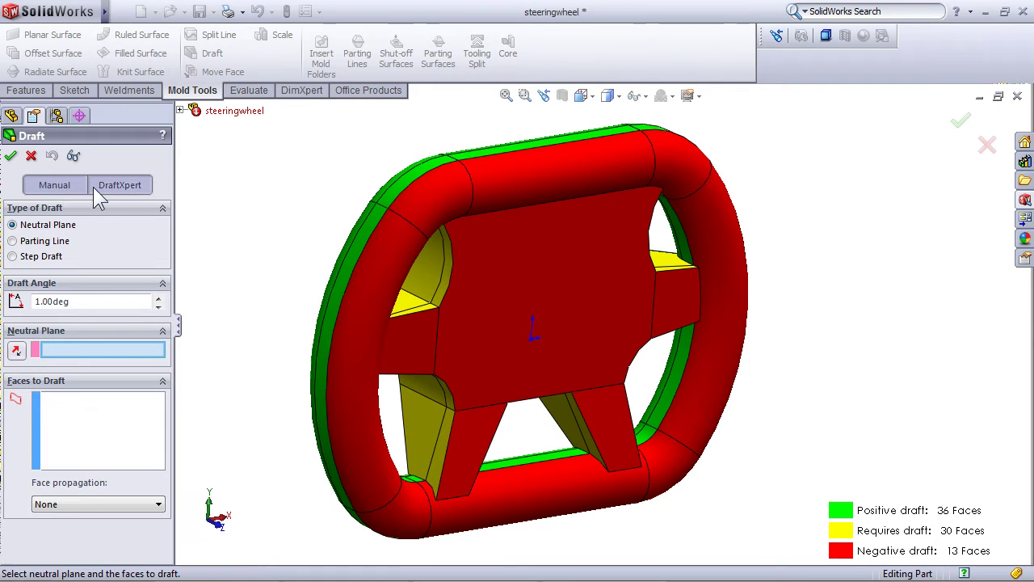
pyautogui.click(93, 187)
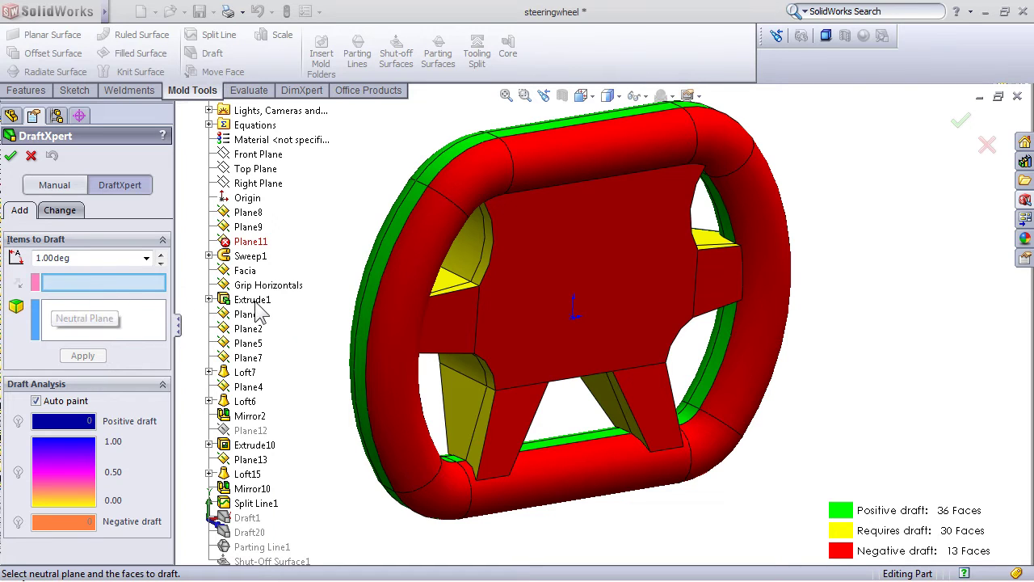
pyautogui.click(250, 430)
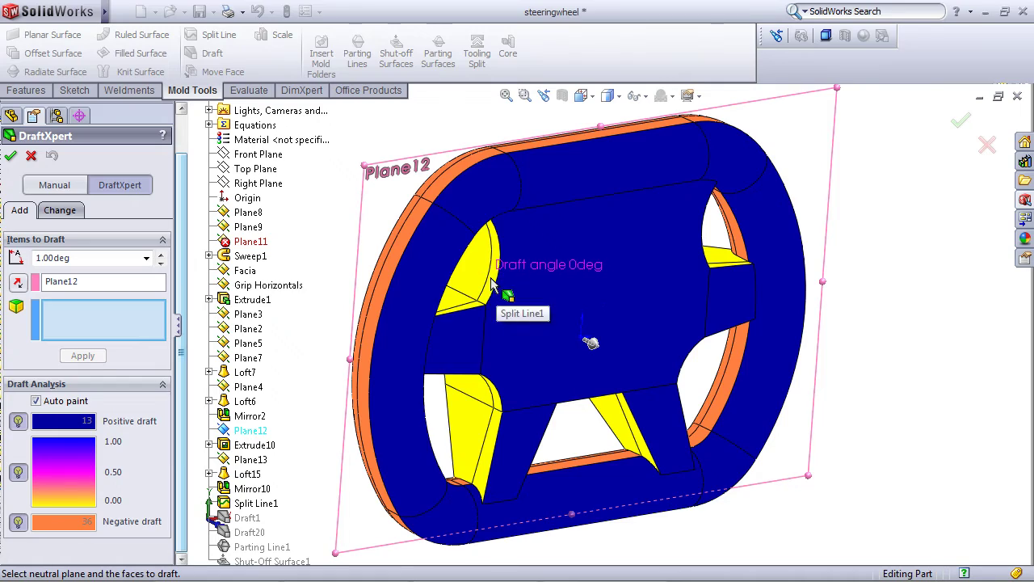
# Apply a 1° draft to the first set of spoke faces
pyautogui.click(485, 404)
pyautogui.click(602, 420)
pyautogui.moveTo(601, 420); pyautogui.dragTo(546, 319, button='middle')
pyautogui.click(546, 319)
pyautogui.click(715, 339)
pyautogui.moveTo(715, 340); pyautogui.dragTo(419, 323, button='middle')
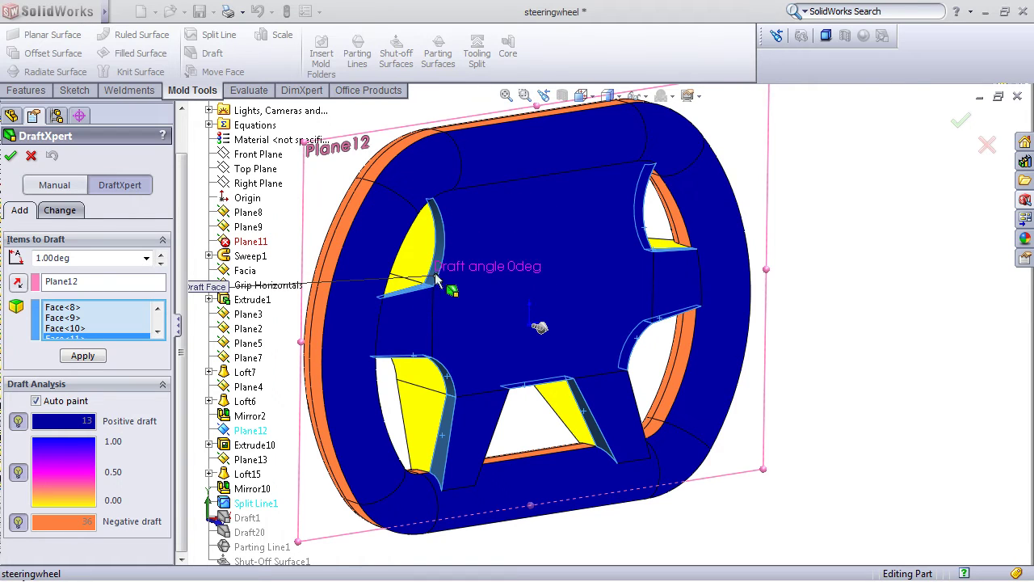
pyautogui.click(94, 359)
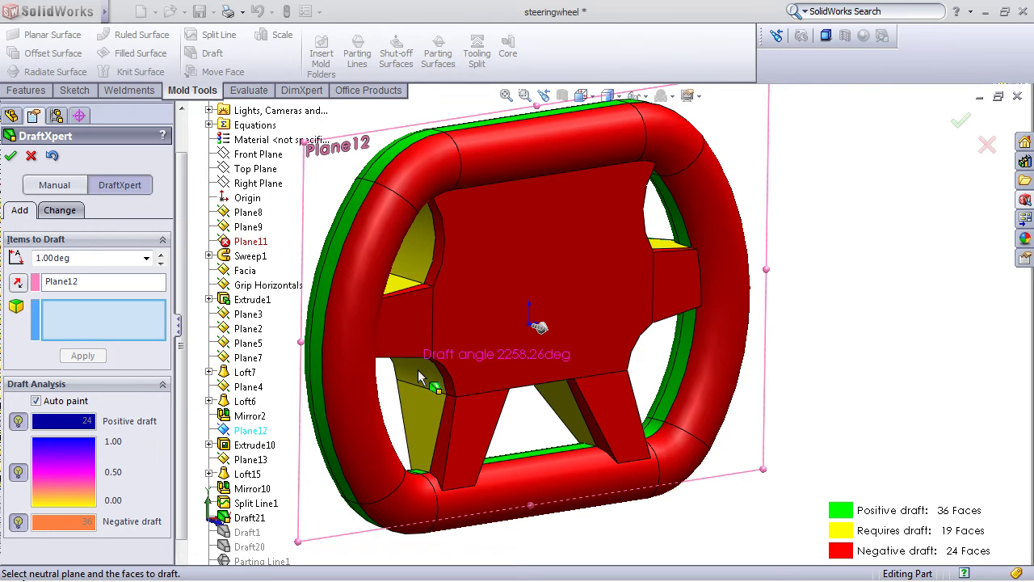
# Apply the 1° draft to the faces on the wheel's inner side
pyautogui.click(439, 283)
pyautogui.moveTo(438, 283); pyautogui.dragTo(286, 305, button='middle')
pyautogui.scroll(3, 404, 363)
pyautogui.click(468, 339)
pyautogui.scroll(-5, 431, 434)
pyautogui.click(368, 323)
pyautogui.moveTo(368, 323); pyautogui.dragTo(548, 360, button='middle')
pyautogui.click(83, 355)
# Pick the remaining faces needing draft and finish DraftXpert
pyautogui.click(485, 347)
pyautogui.scroll(3, 496, 345)
pyautogui.click(496, 346)
pyautogui.scroll(-3, 369, 302)
pyautogui.click(369, 302)
pyautogui.click(11, 155)
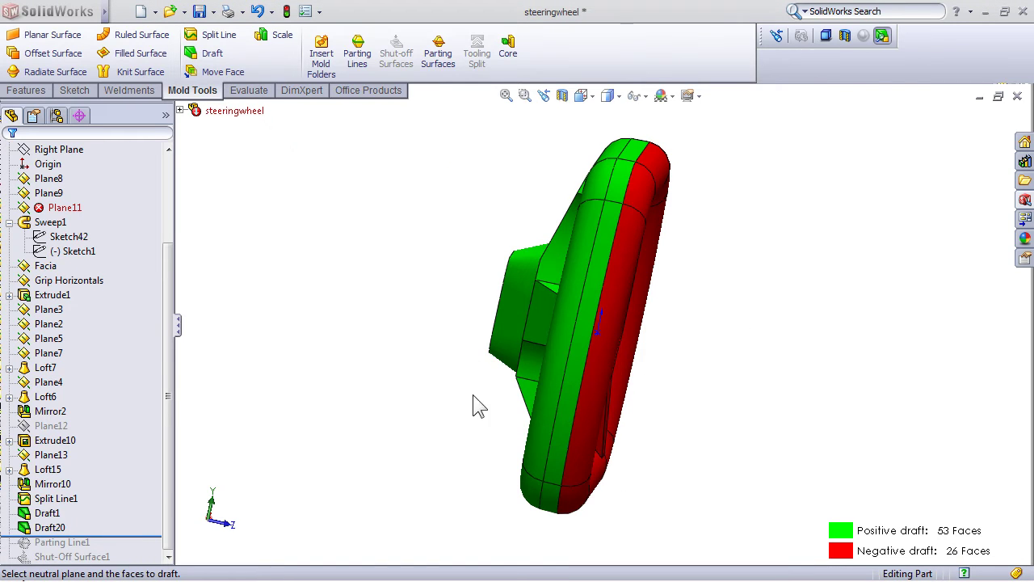
# Create an 8-edge parting line around the rim with Plane12 as pull direction at 1°
pyautogui.moveTo(483, 397); pyautogui.dragTo(571, 418, button='middle')
pyautogui.hotkey('ctrl', '7')
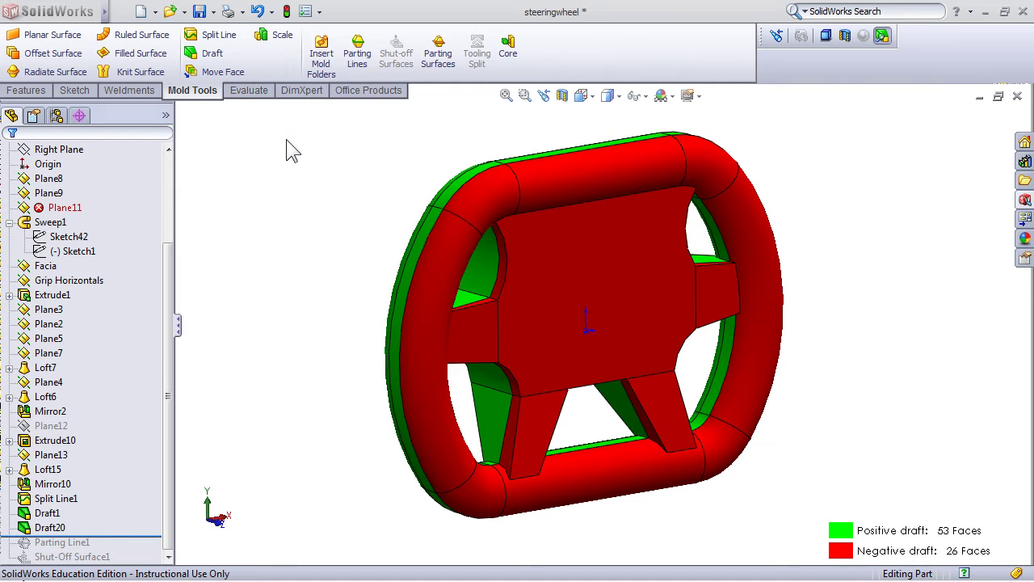
pyautogui.click(358, 59)
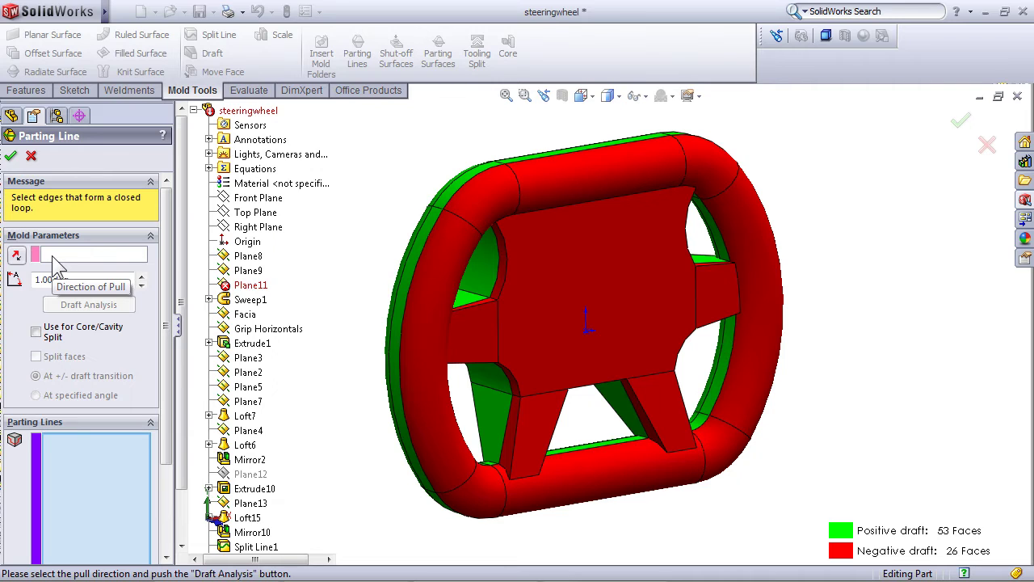
pyautogui.scroll(-2, 242, 485)
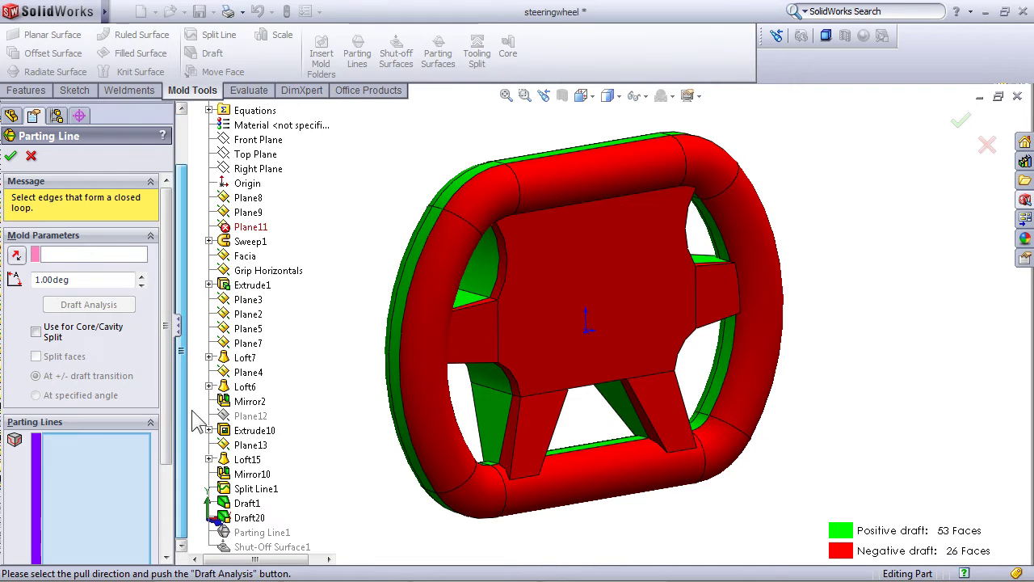
pyautogui.click(250, 415)
pyautogui.click(97, 308)
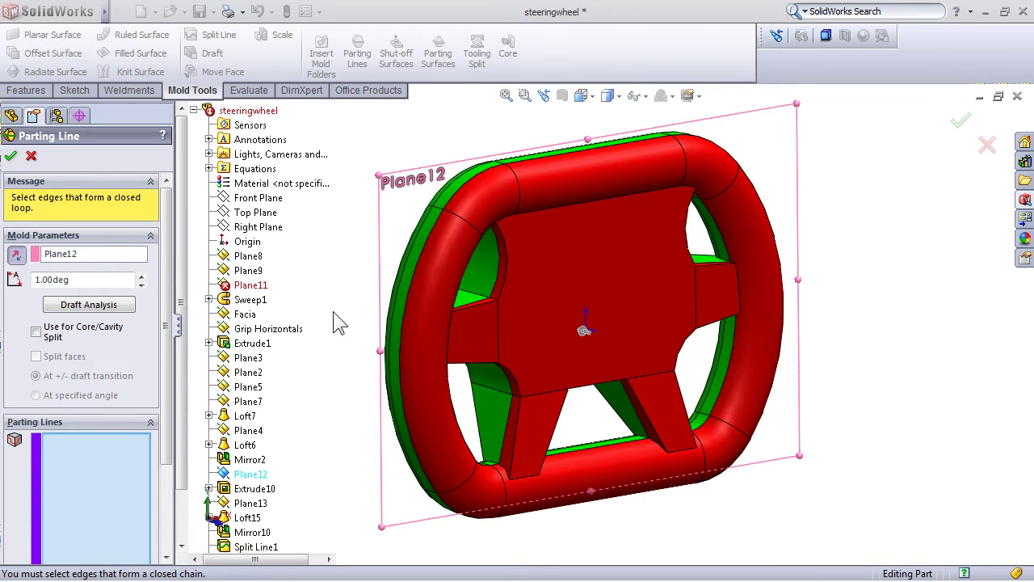
pyautogui.click(106, 308)
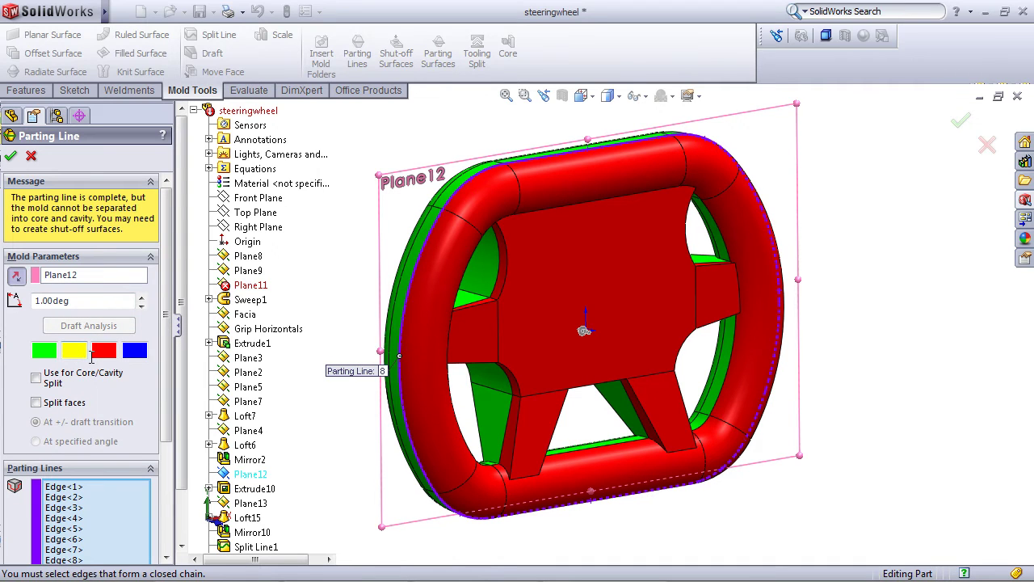
pyautogui.scroll(-5, 104, 395)
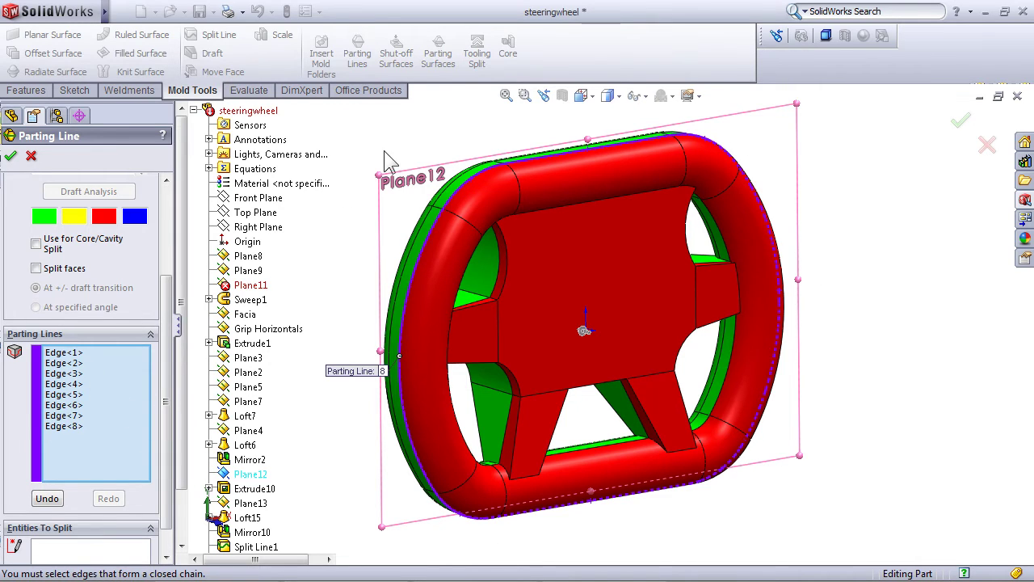
pyautogui.press('Return')
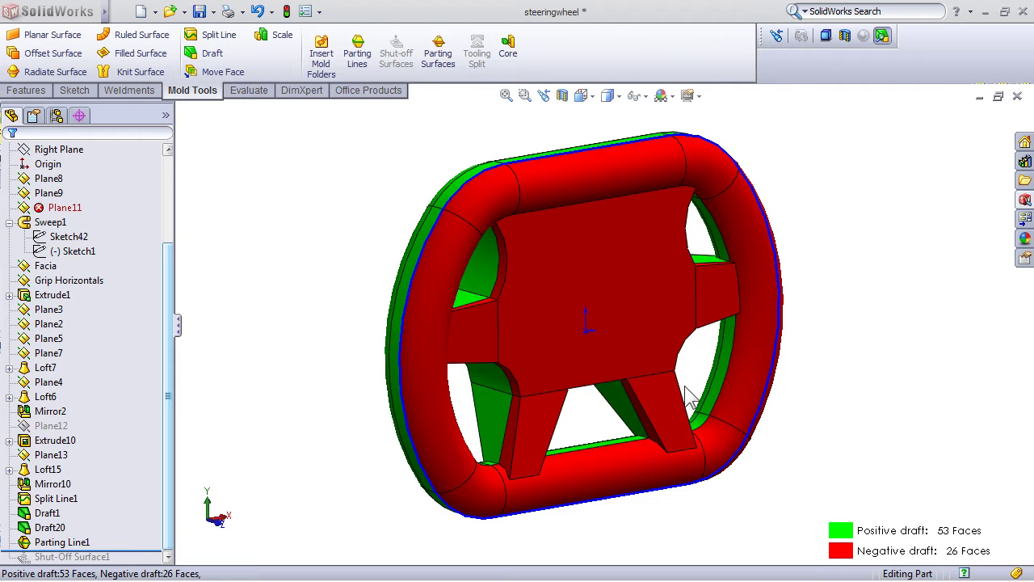
# Undo the old shut-off surface and create Shut-Off Surface3 patching the rim-to-hub openings
pyautogui.hotkey('ctrl', 'z')
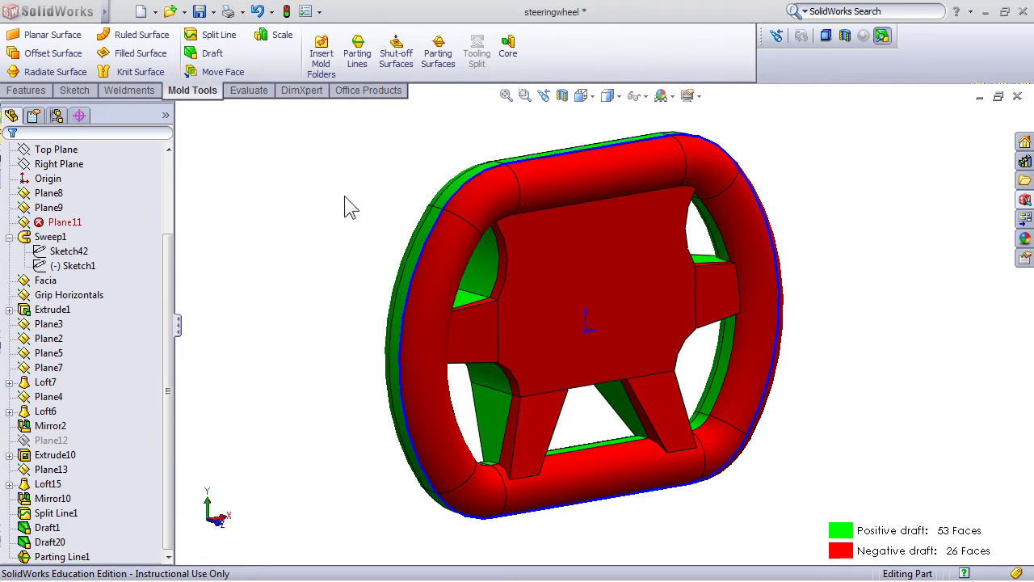
pyautogui.click(395, 54)
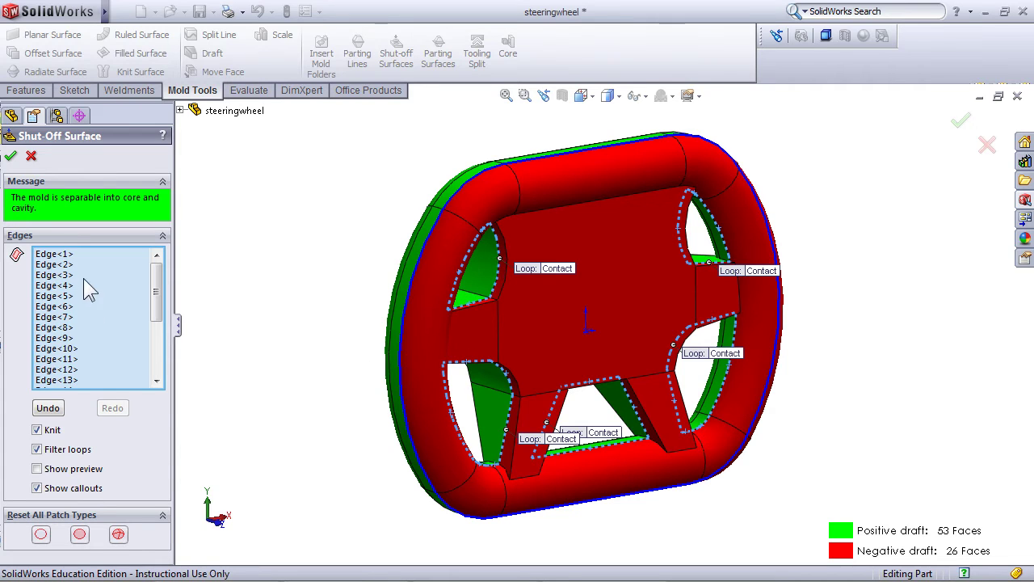
pyautogui.moveTo(156, 291); pyautogui.dragTo(172, 274)
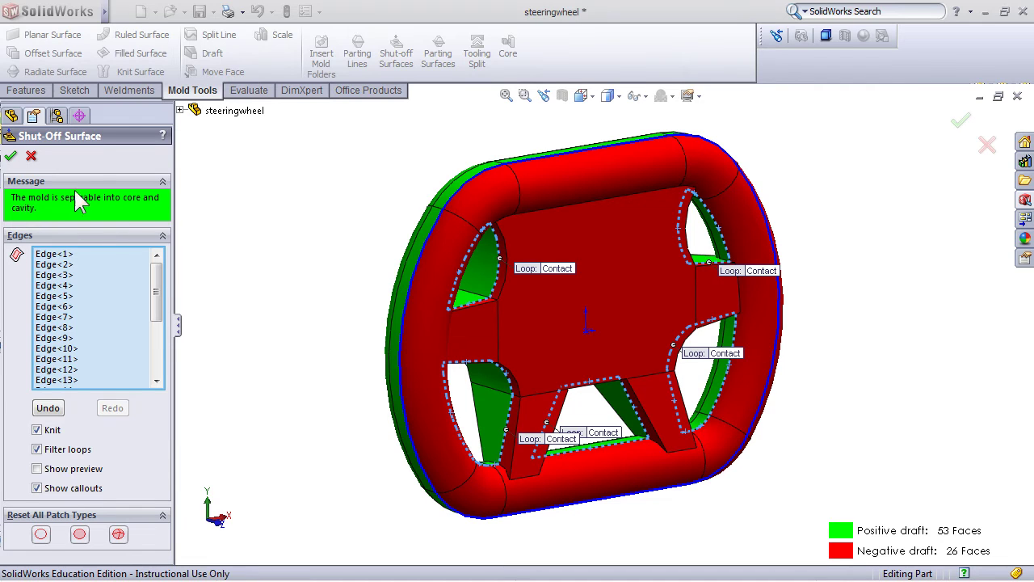
pyautogui.click(10, 156)
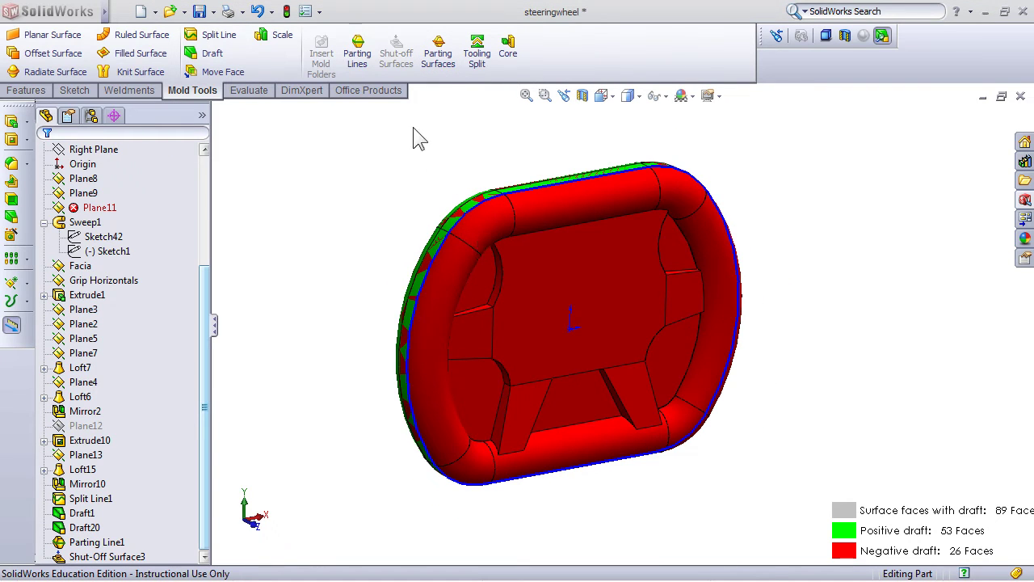
# Create a parting surface extending 5 in outward from the parting line
pyautogui.click(438, 54)
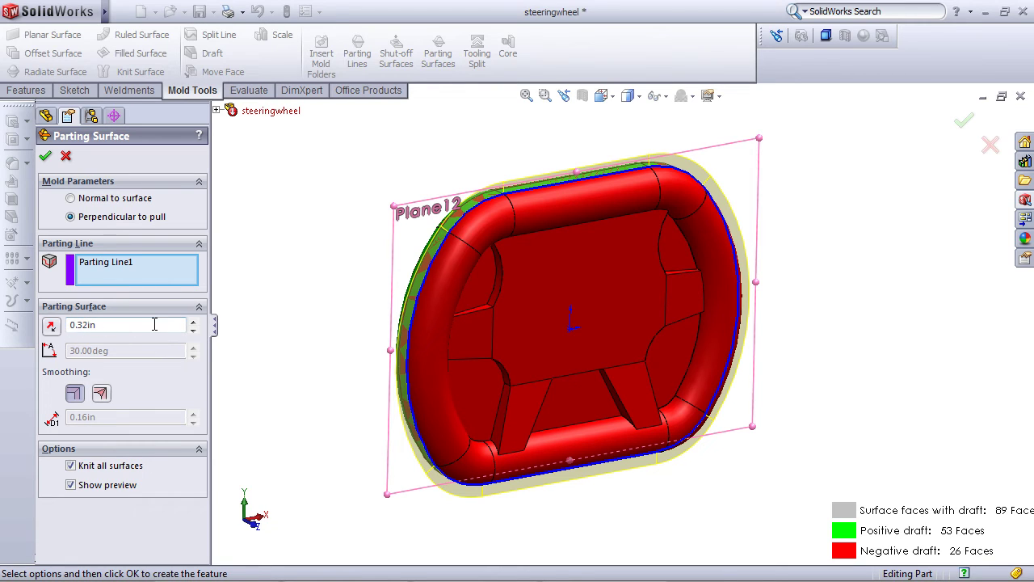
pyautogui.click(193, 320)
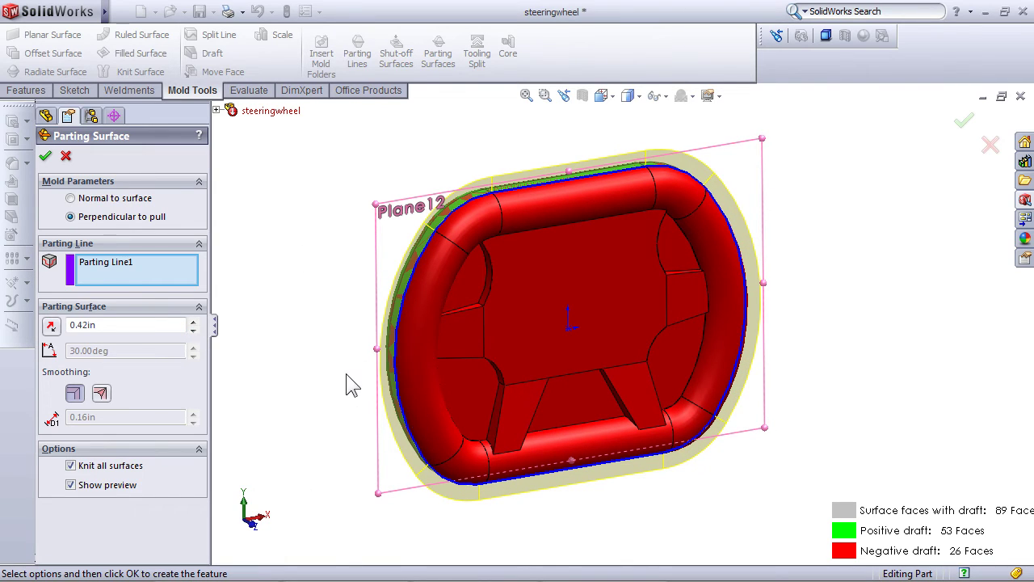
pyautogui.doubleClick(127, 325)
pyautogui.write('5')
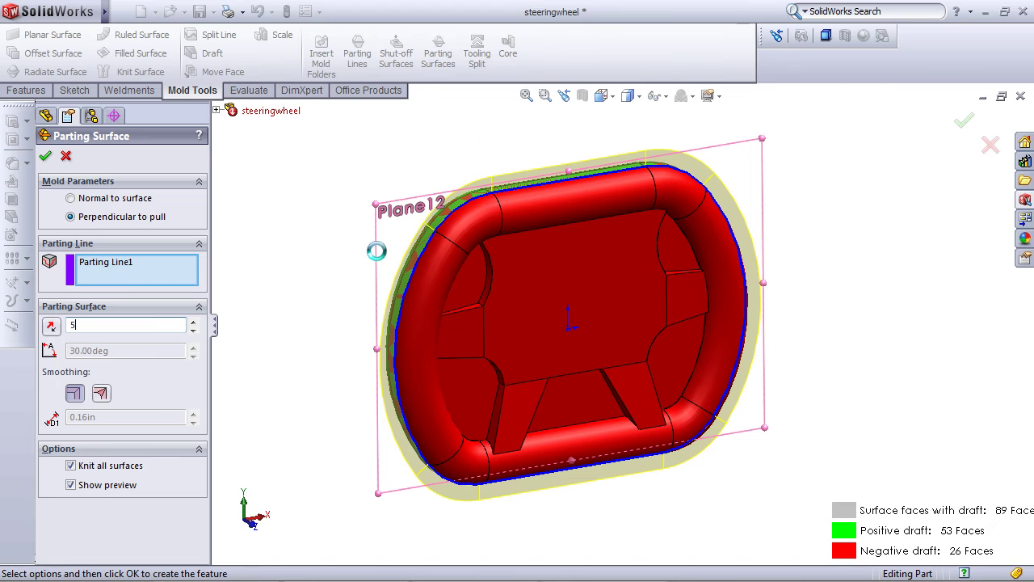
pyautogui.press('Return')
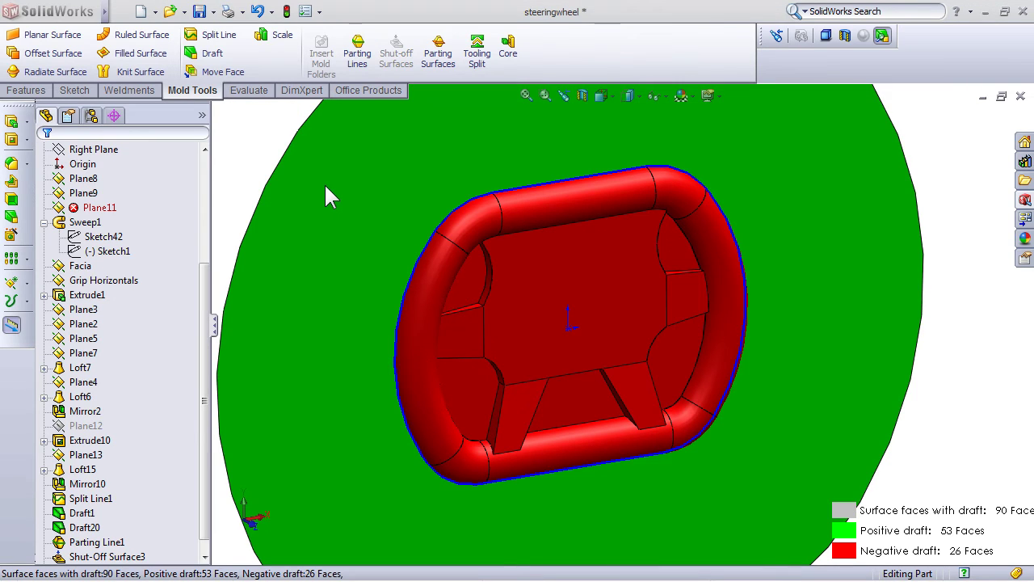
# Start a Tooling Split and sketch a rectangle enclosing the wheel on the parting surface
pyautogui.click(478, 70)
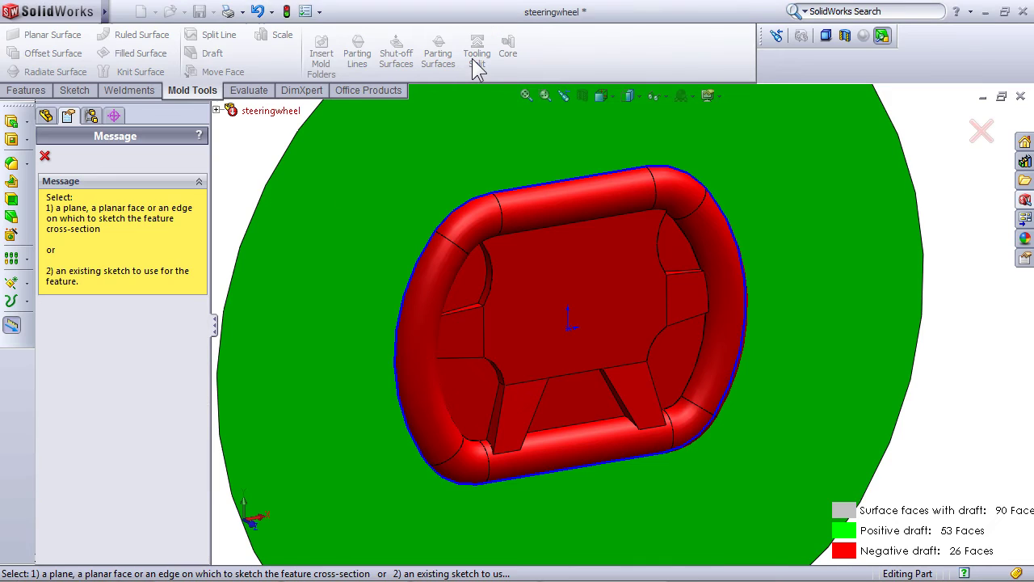
pyautogui.click(322, 250)
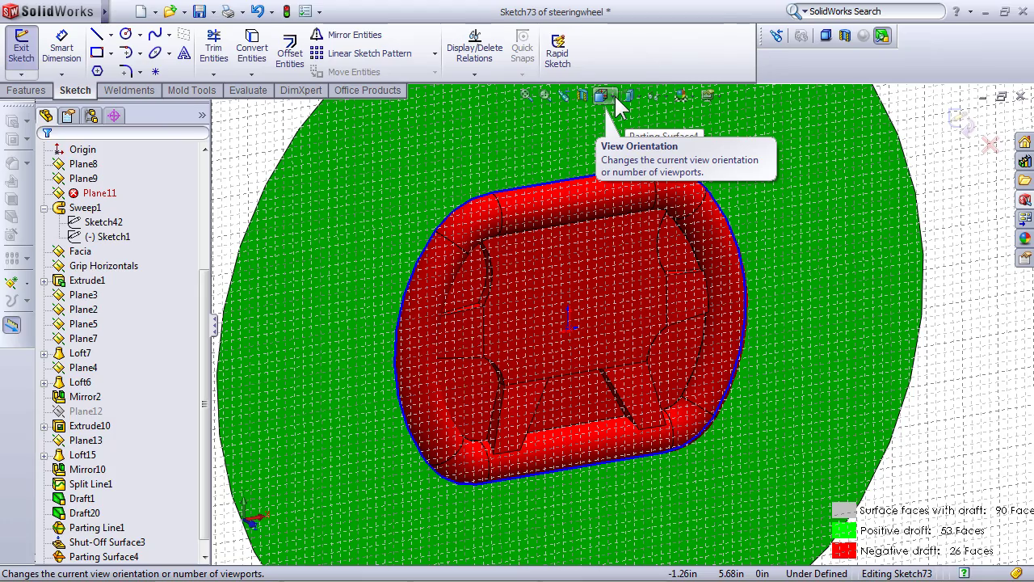
pyautogui.hotkey('ctrl', '8')
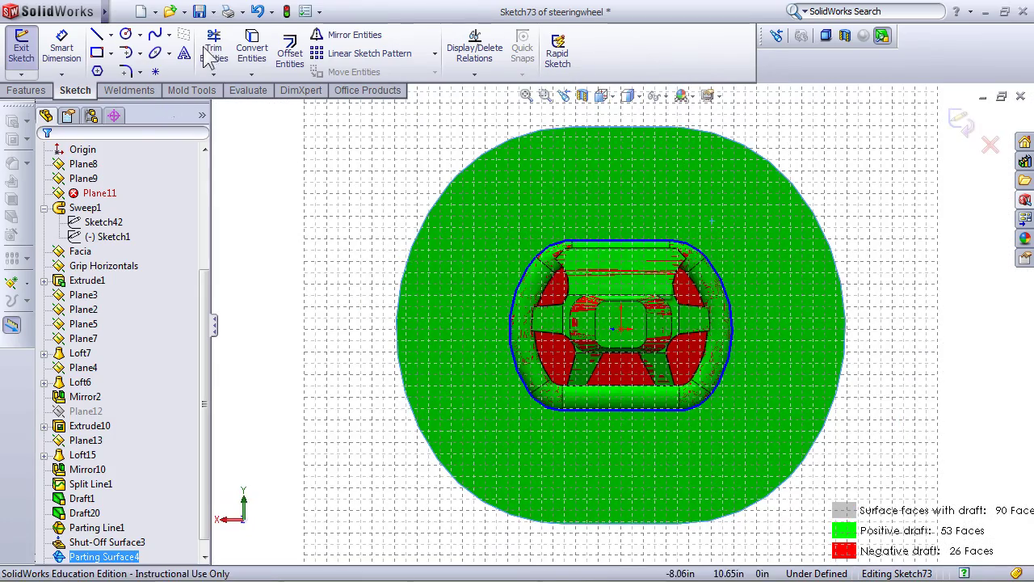
pyautogui.click(96, 53)
pyautogui.moveTo(483, 227); pyautogui.dragTo(757, 434)
pyautogui.click(962, 120)
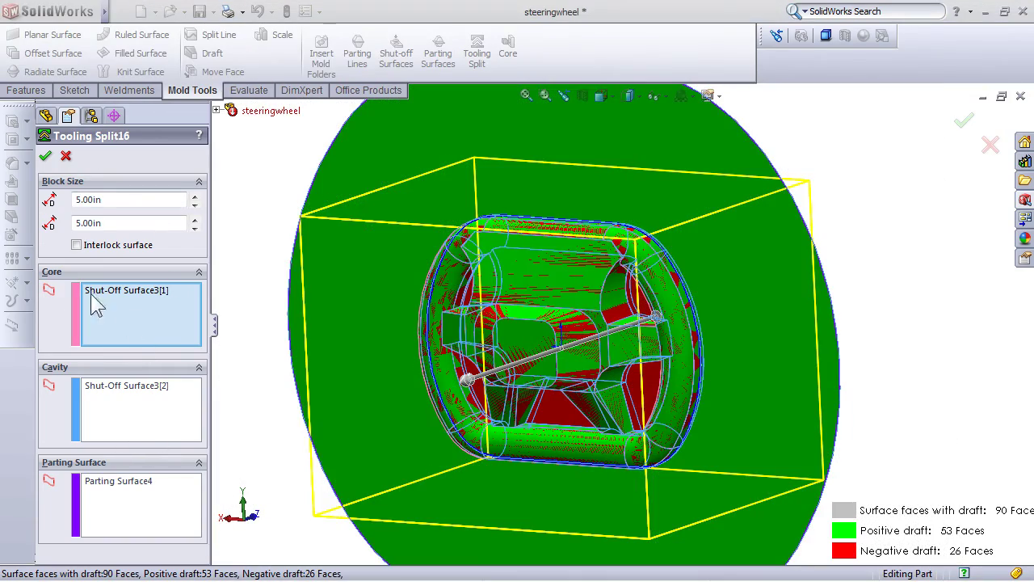
# Keep 5.00in block depths on both sides and create the tooling split
pyautogui.click(111, 200)
pyautogui.press('Tab')
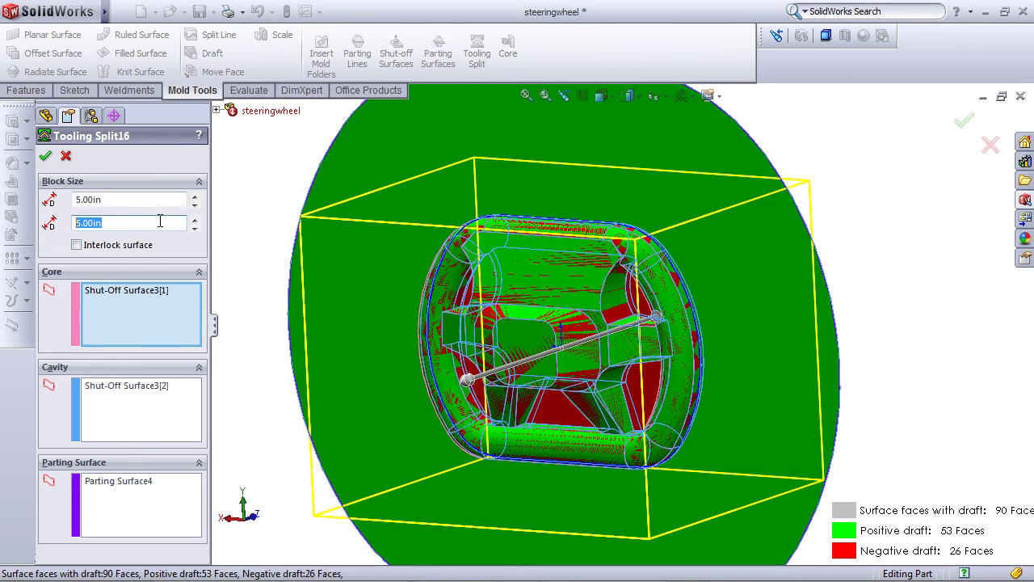
pyautogui.click(45, 157)
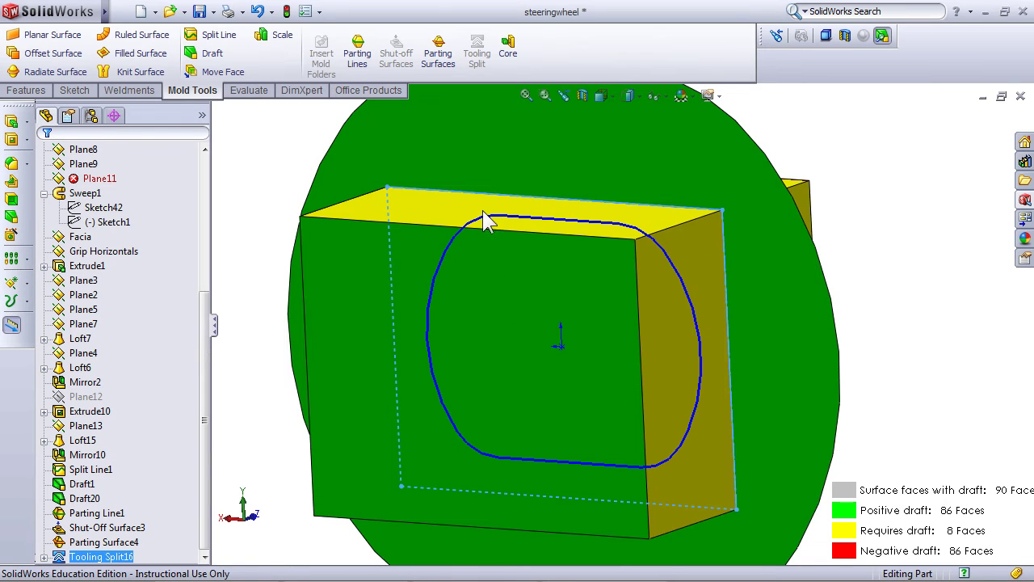
# Insert the Tooling Split16[1] body into a new part, Part4, showing the wheel-impression block
pyautogui.moveTo(418, 212); pyautogui.dragTo(514, 254, button='middle')
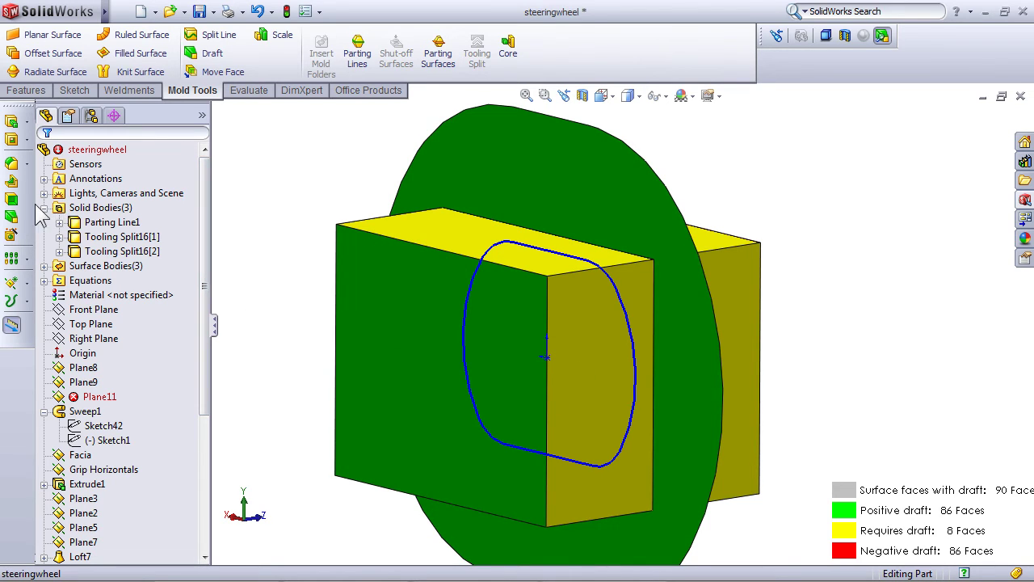
pyautogui.rightClick(101, 239)
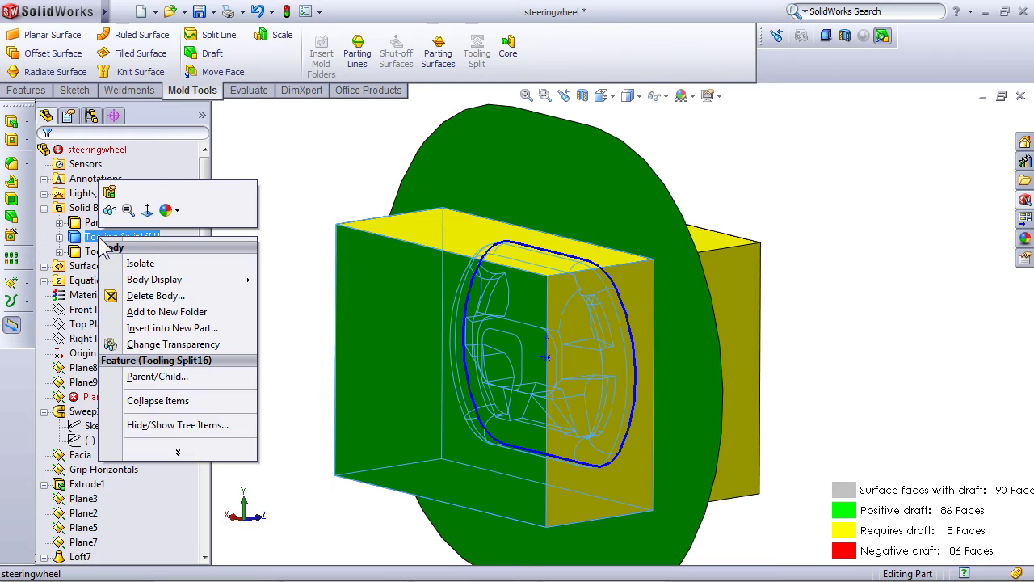
pyautogui.click(179, 328)
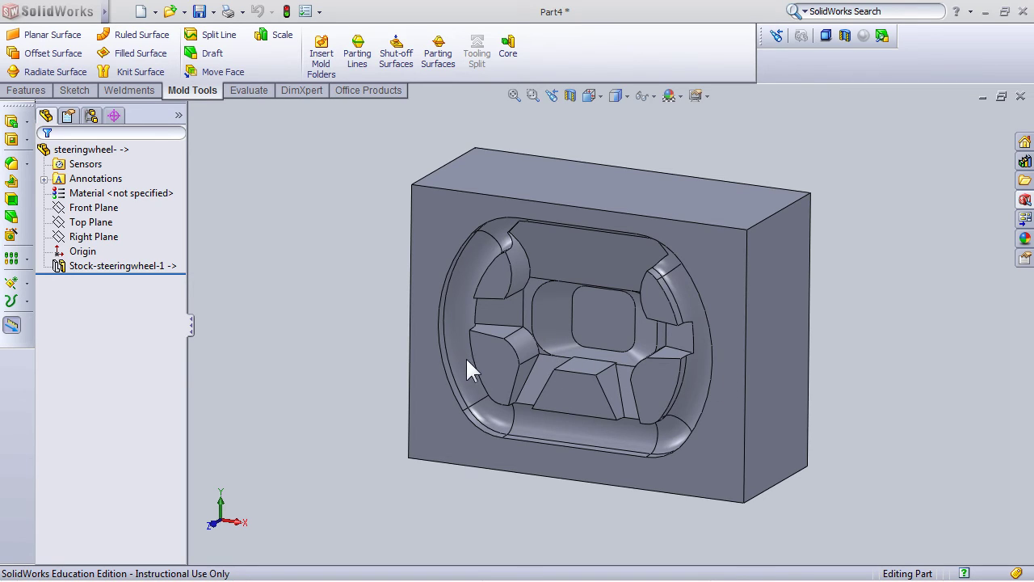
pyautogui.moveTo(518, 258); pyautogui.dragTo(520, 155, button='middle')
pyautogui.scroll(-3, 513, 338)
pyautogui.moveTo(592, 335); pyautogui.dragTo(740, 242, button='middle')
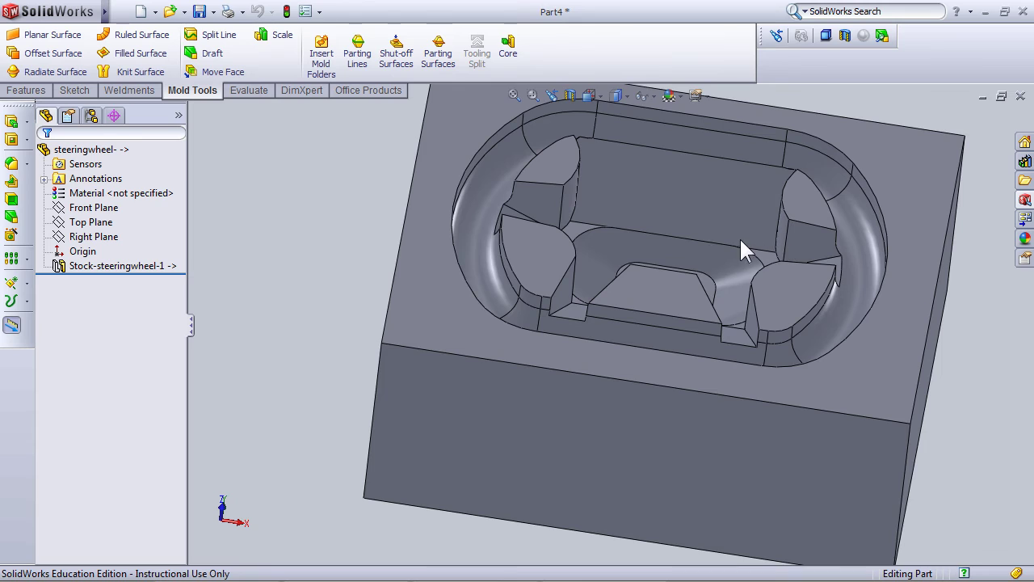
pyautogui.scroll(-2, 736, 230)
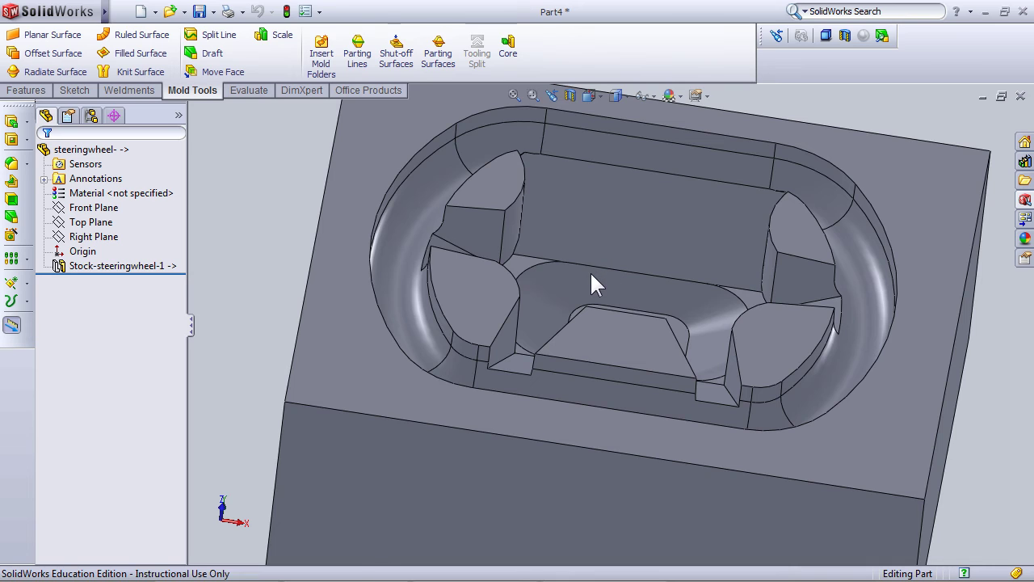
pyautogui.moveTo(590, 271); pyautogui.dragTo(619, 290, button='middle')
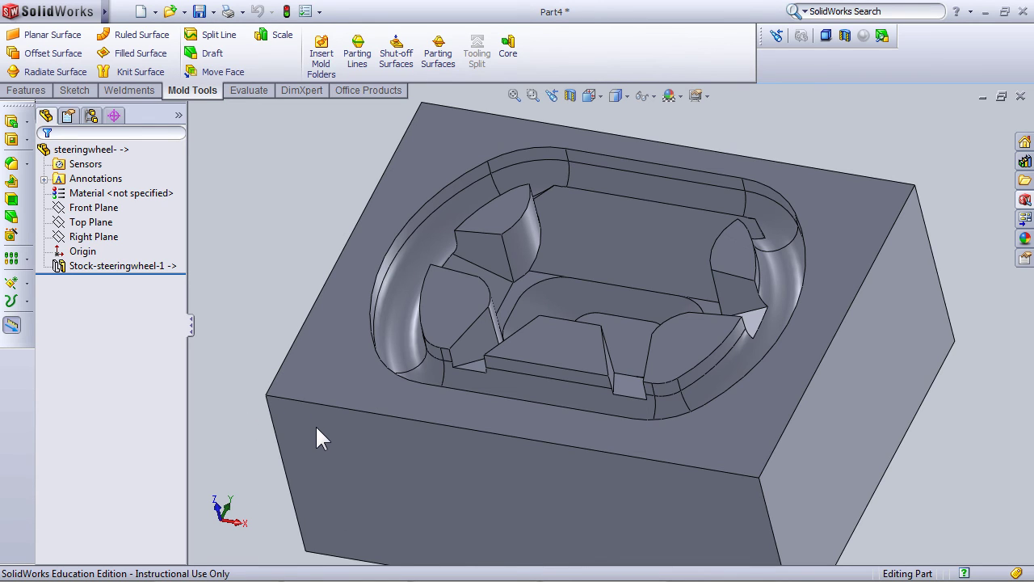
# Bring up the All SolidWorks Tutorials (Set 2) list, including Mold Design, from Help
pyautogui.click(971, 11)
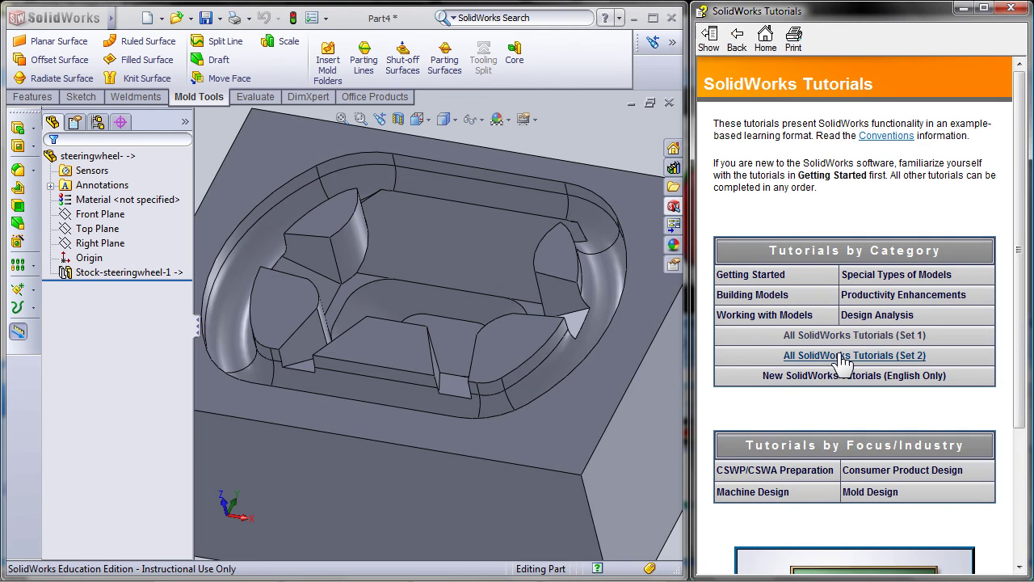
pyautogui.click(844, 359)
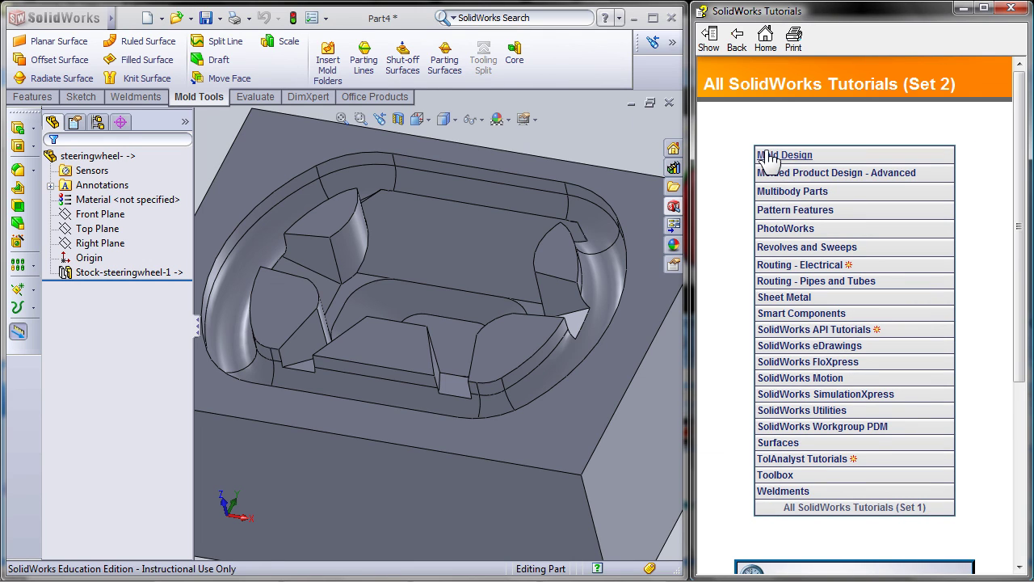